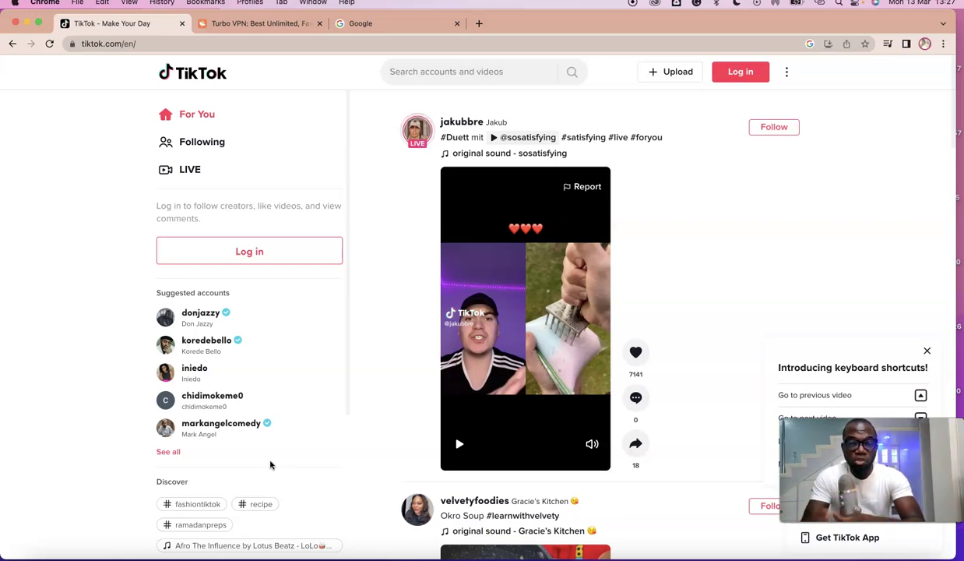
# Step: Switch from the logged-out TikTok feed to the Turbo VPN website tab
pyautogui.click(261, 25)
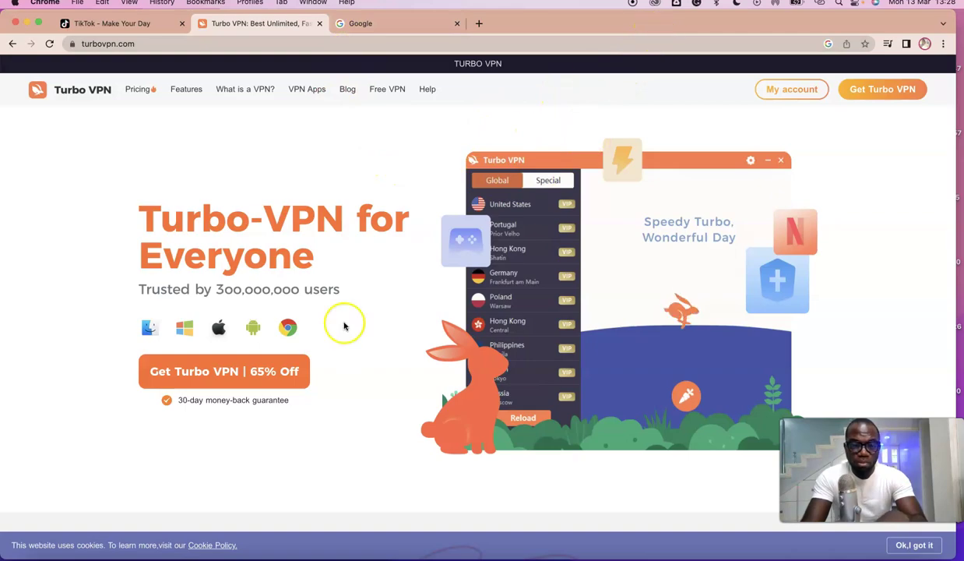
# Step: Show the Launchpad app grid over the browser
pyautogui.click(82, 555)
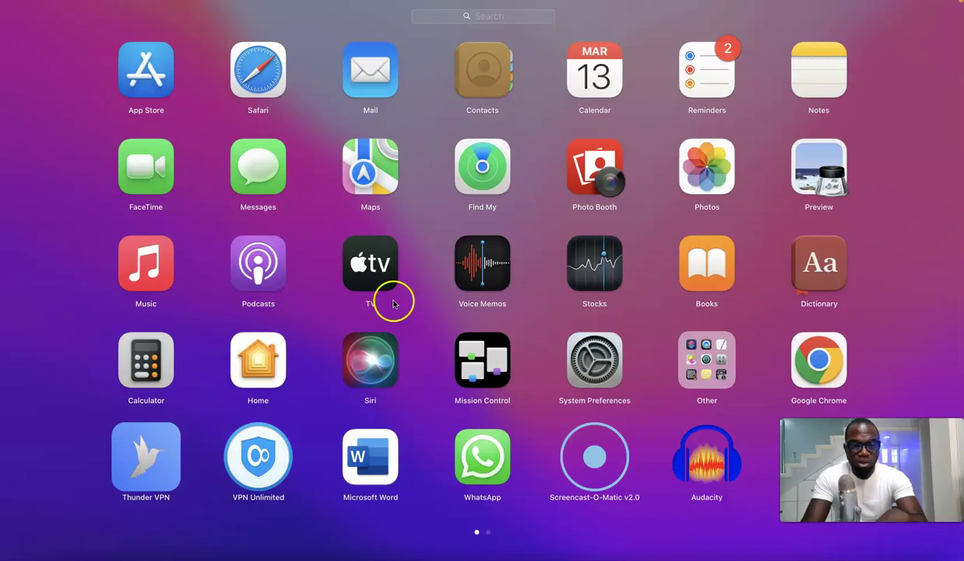
# Step: Launch Turbo VPN, connect through a United States server, and return to Chrome
pyautogui.hscroll(3, 387, 301)
pyautogui.click(140, 277)
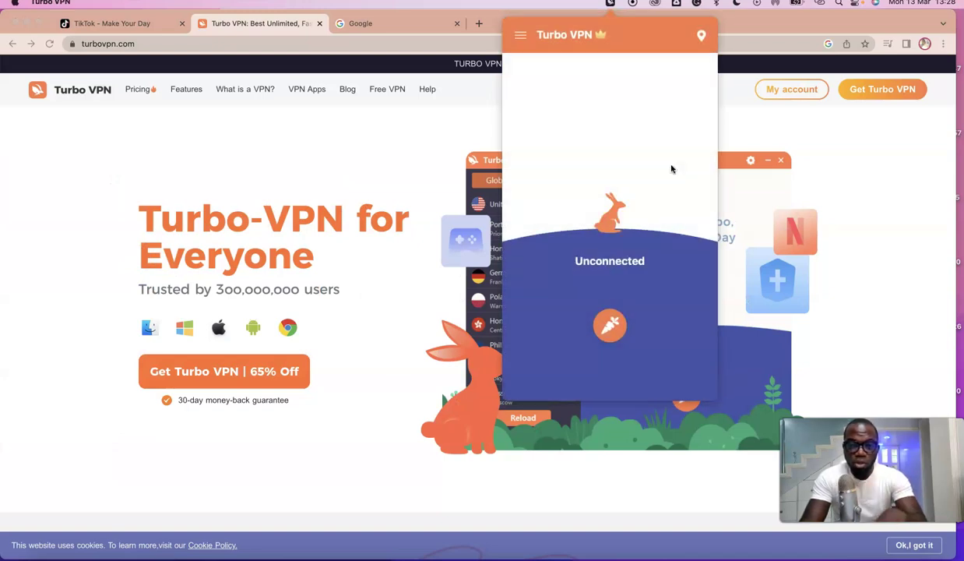
pyautogui.click(611, 324)
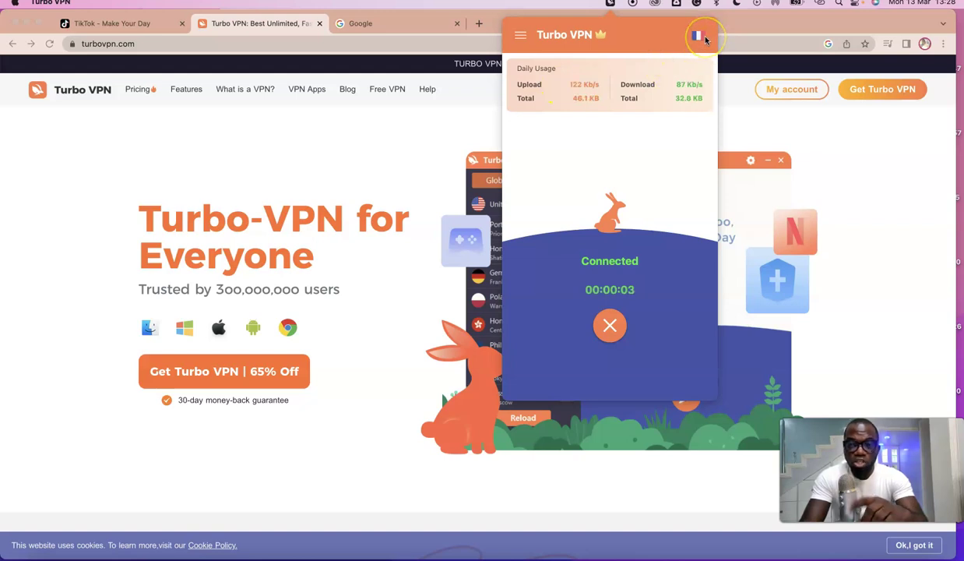
pyautogui.click(699, 38)
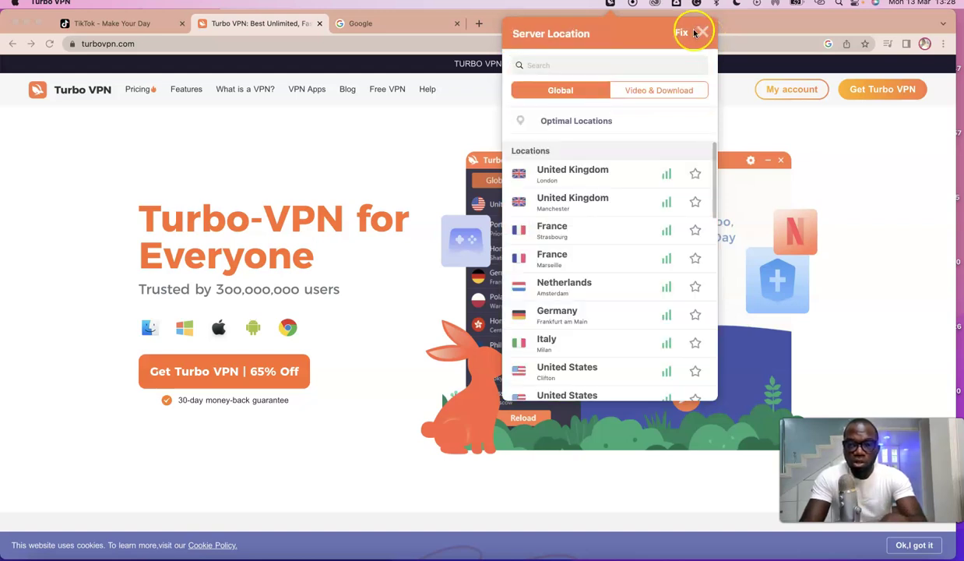
pyautogui.scroll(-2, 620, 155)
pyautogui.scroll(-3, 621, 155)
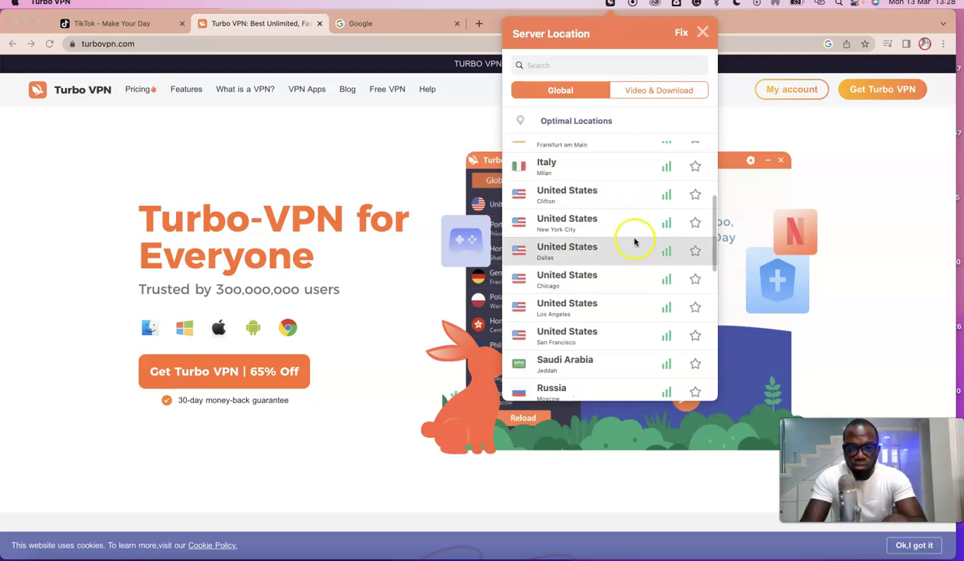
pyautogui.click(548, 195)
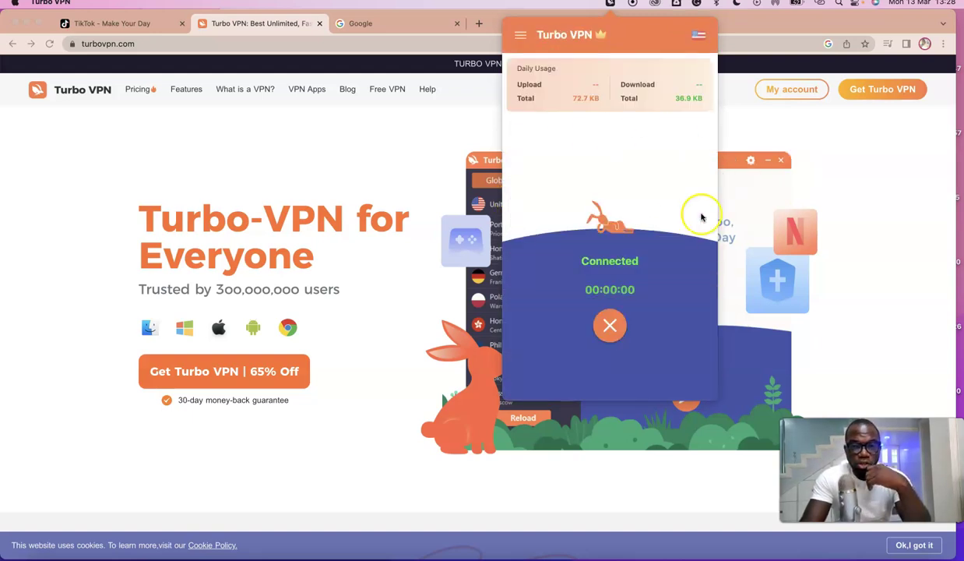
pyautogui.click(300, 183)
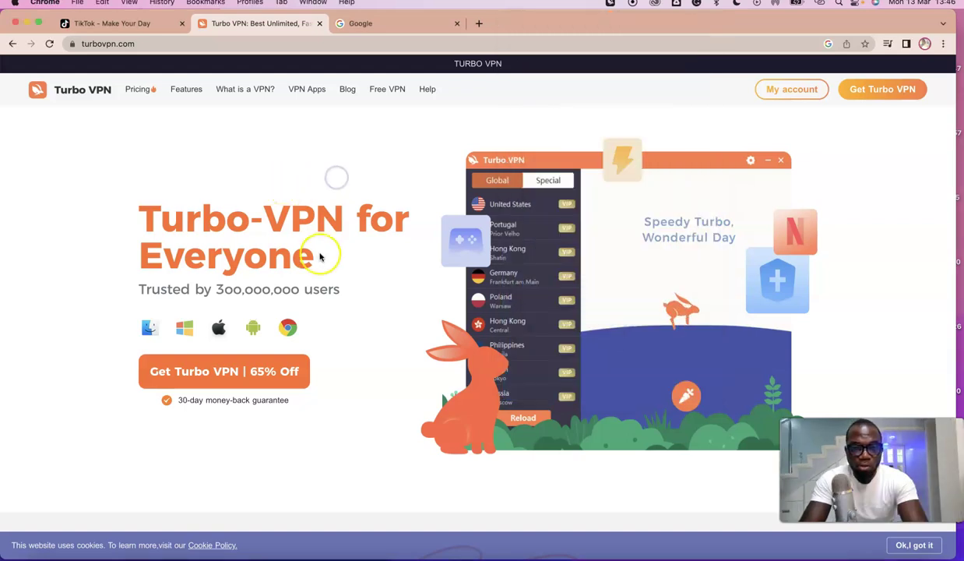
# Step: Search Google for 'check my location' from the Google tab
pyautogui.click(368, 25)
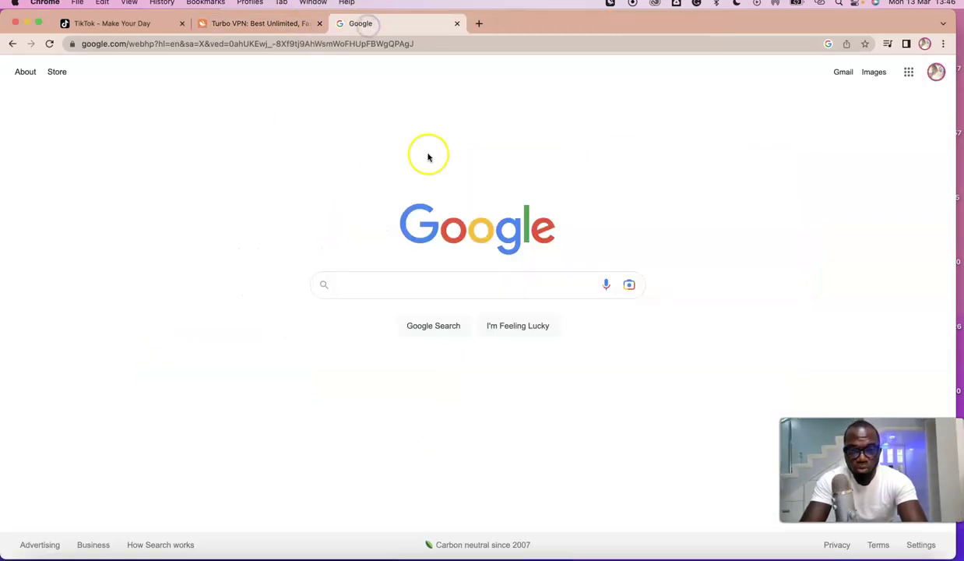
pyautogui.click(413, 284)
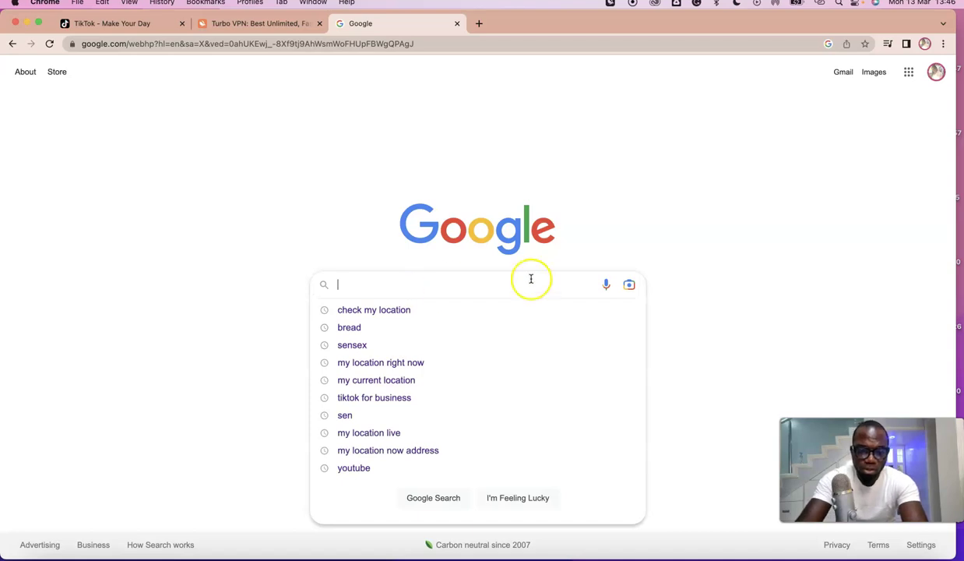
pyautogui.click(483, 311)
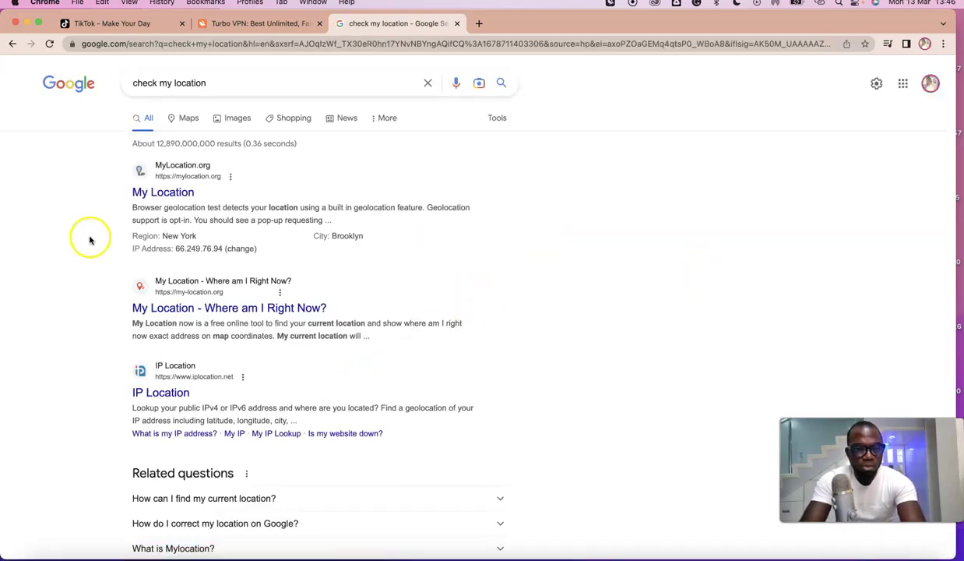
pyautogui.scroll(-3, 114, 226)
pyautogui.scroll(2, 189, 197)
# Step: Confirm the result reports region New York and city Brooklyn
pyautogui.moveTo(200, 206); pyautogui.dragTo(265, 209)
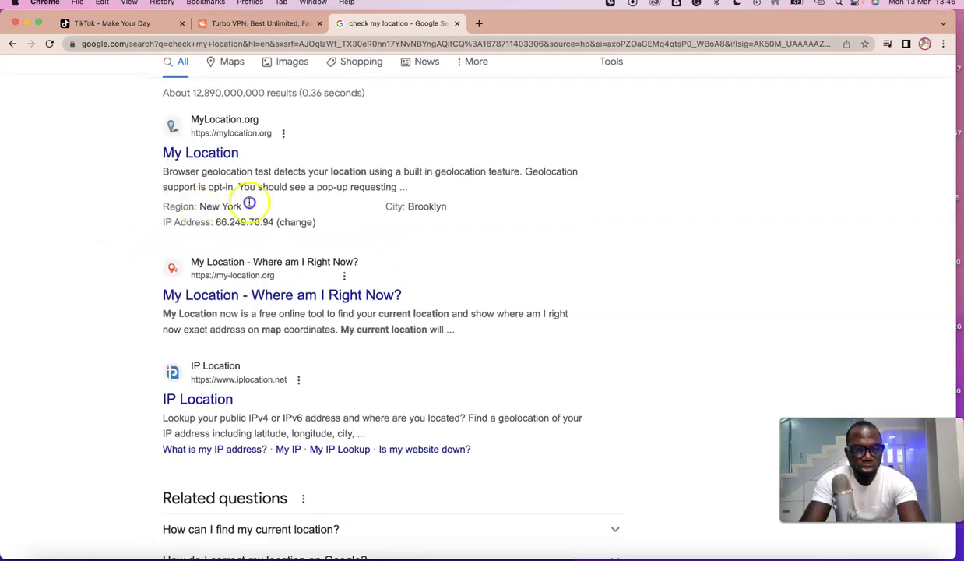
pyautogui.moveTo(408, 206); pyautogui.dragTo(458, 208)
pyautogui.press('super+minus')
pyautogui.press('super+minus')
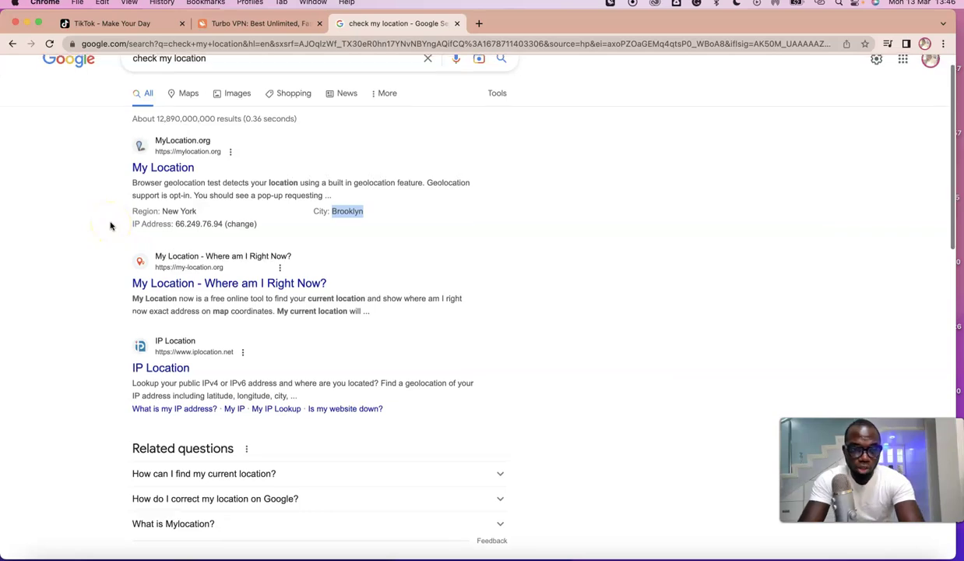
pyautogui.scroll(1, 111, 224)
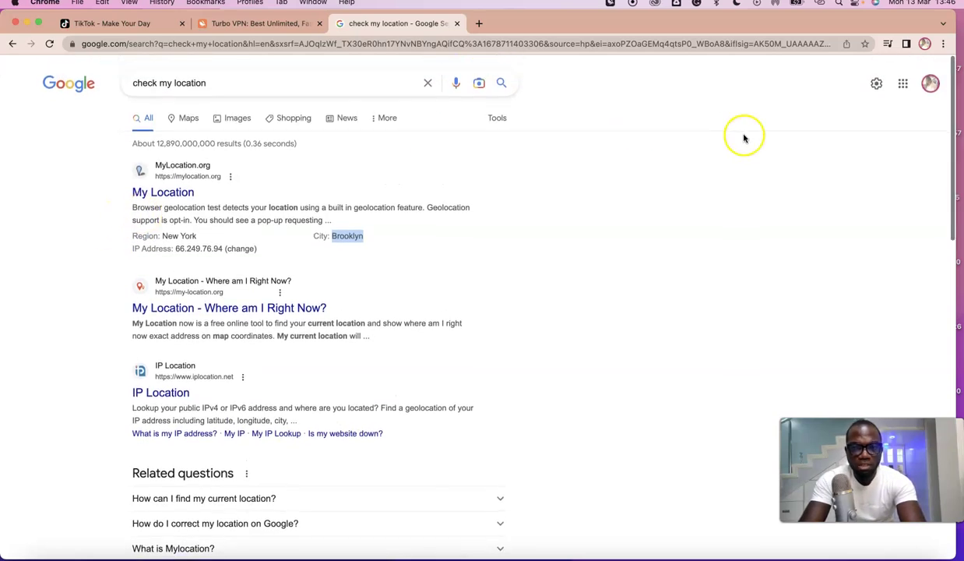
pyautogui.click(944, 43)
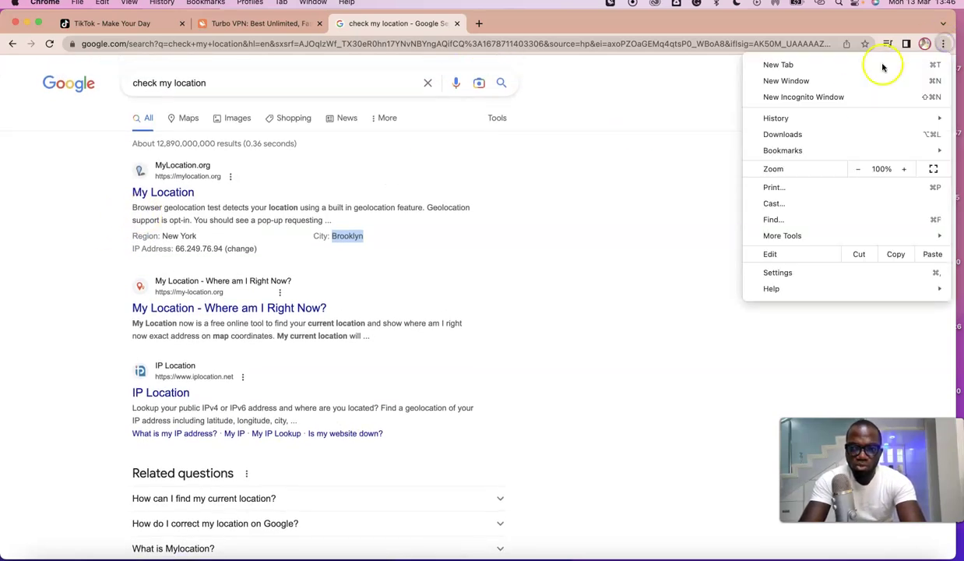
# Step: In a new incognito window, search 'tiktok for business' and open the TikTok for Business site
pyautogui.click(796, 98)
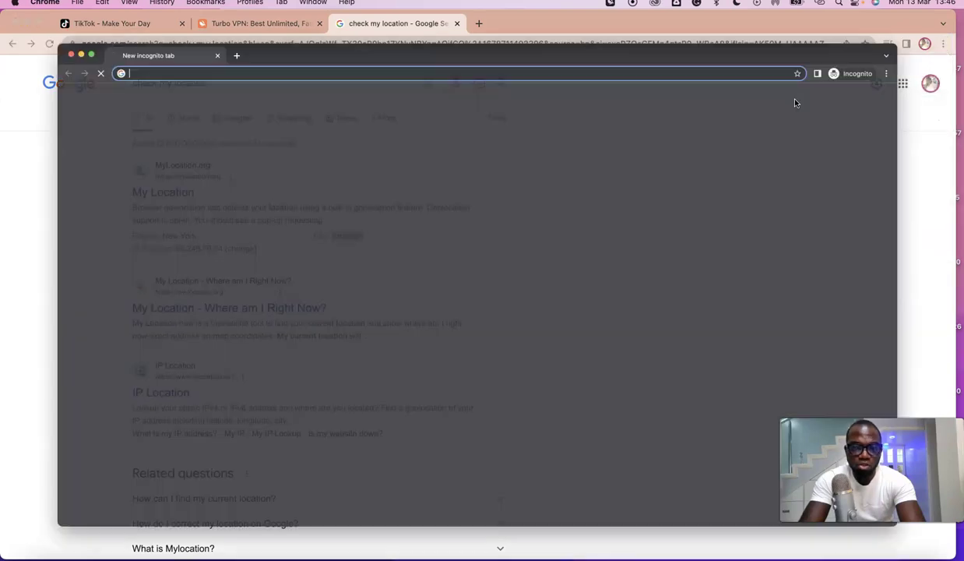
pyautogui.click(378, 44)
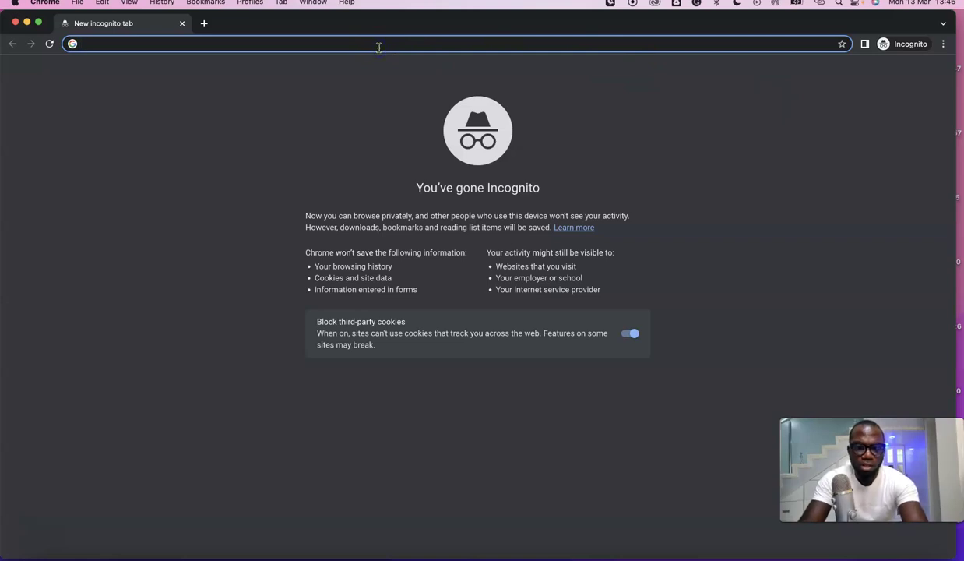
pyautogui.write('tik')
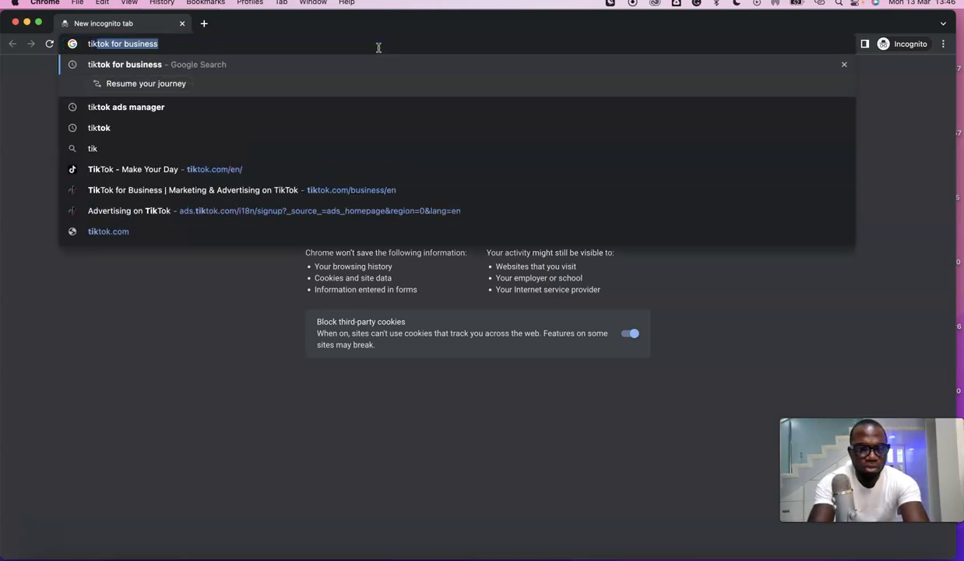
pyautogui.press('Return')
pyautogui.click(149, 122)
pyautogui.scroll(-5, 149, 123)
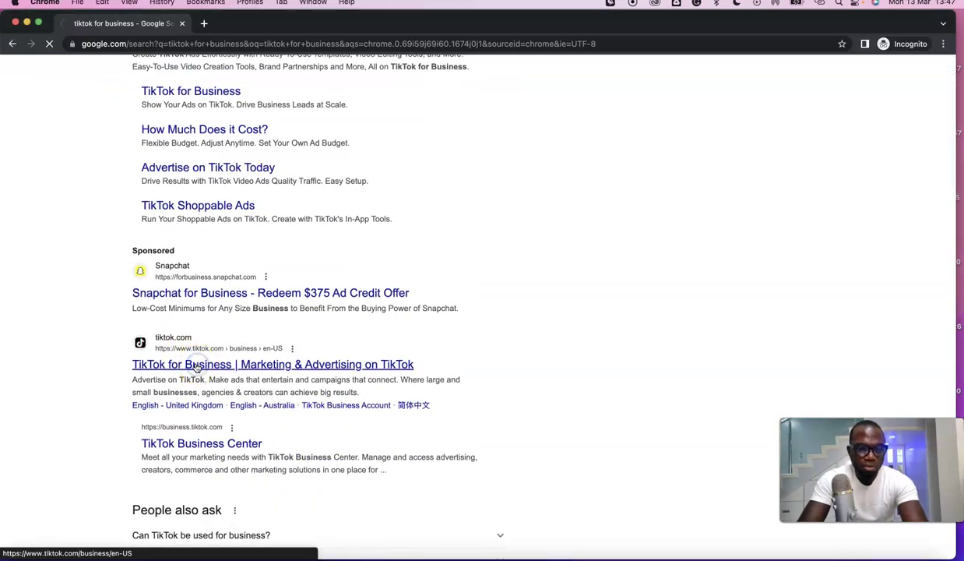
pyautogui.click(196, 365)
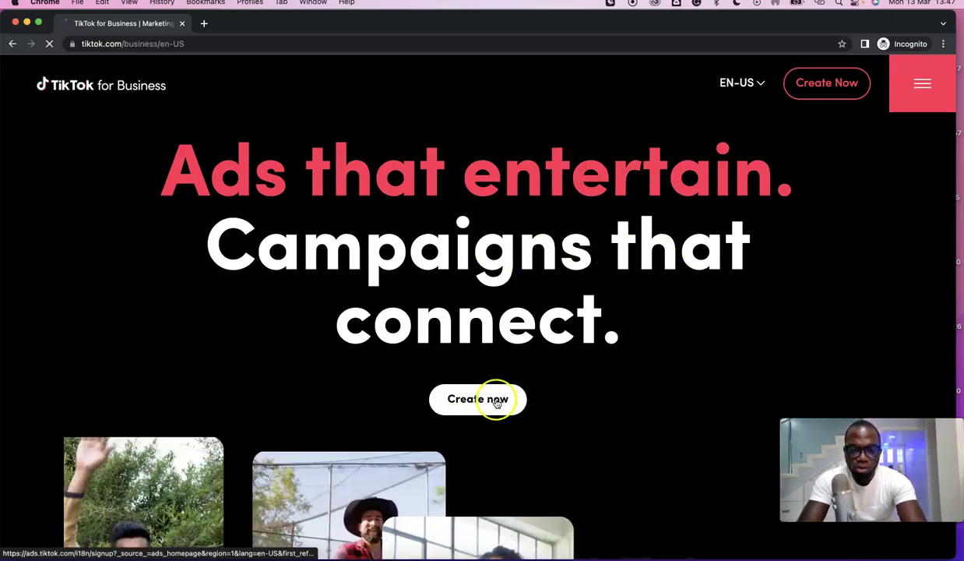
# Step: Click Create Now to open the TikTok for Business sign-up page
pyautogui.click(824, 84)
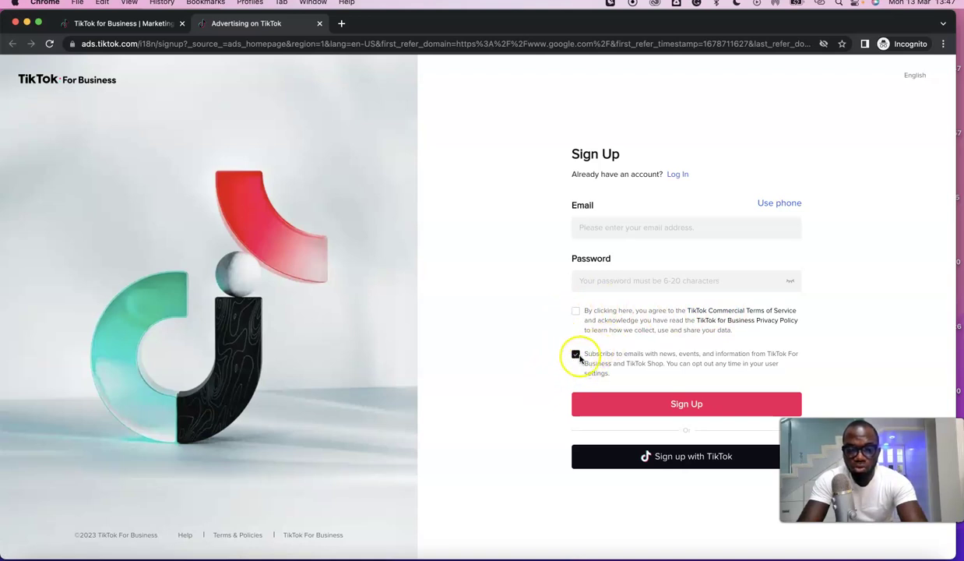
# Step: Opt out of marketing emails, accept the terms, and paste the e-mail and password from the notes
pyautogui.click(575, 354)
pyautogui.click(577, 311)
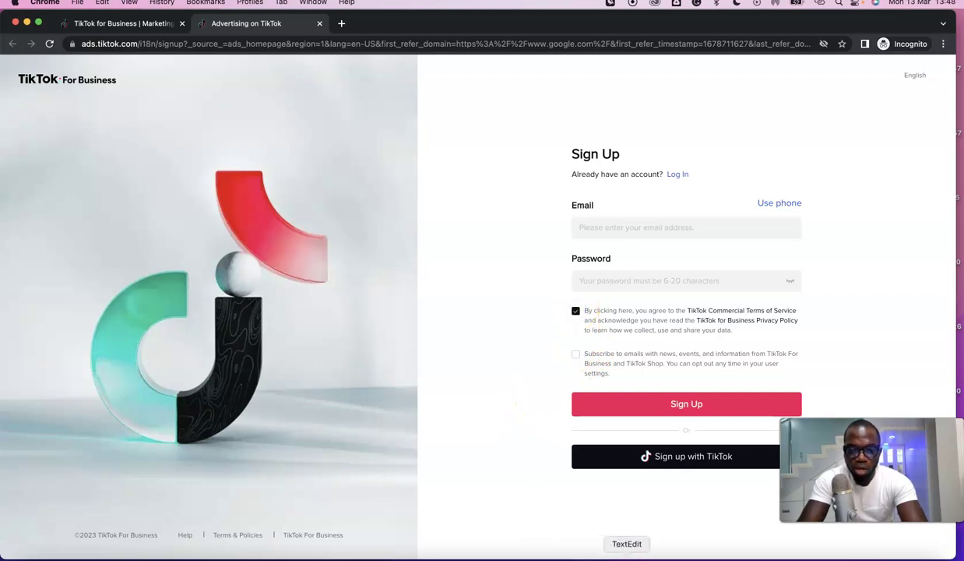
pyautogui.click(627, 555)
pyautogui.tripleClick(185, 140)
pyautogui.rightClick(185, 142)
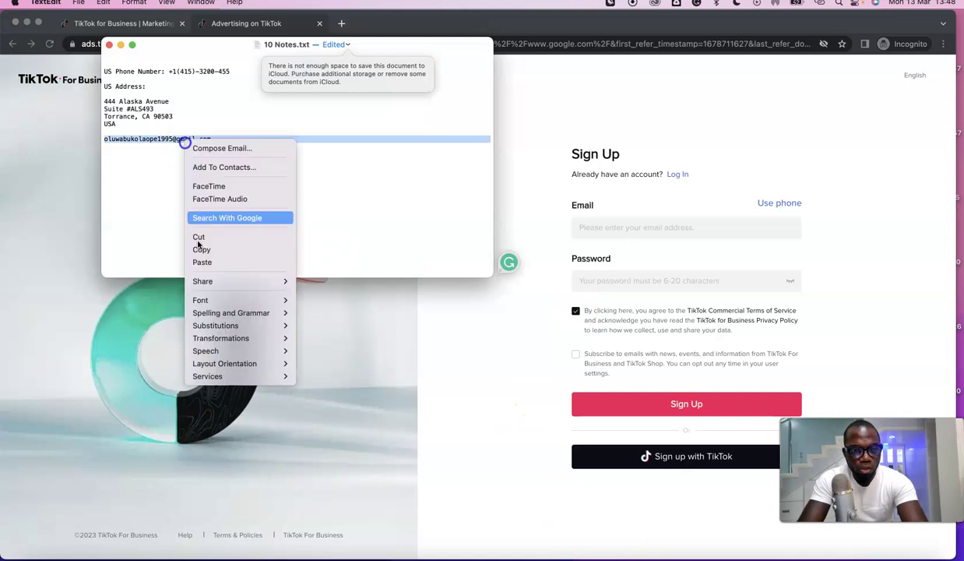
pyautogui.click(199, 237)
pyautogui.click(691, 224)
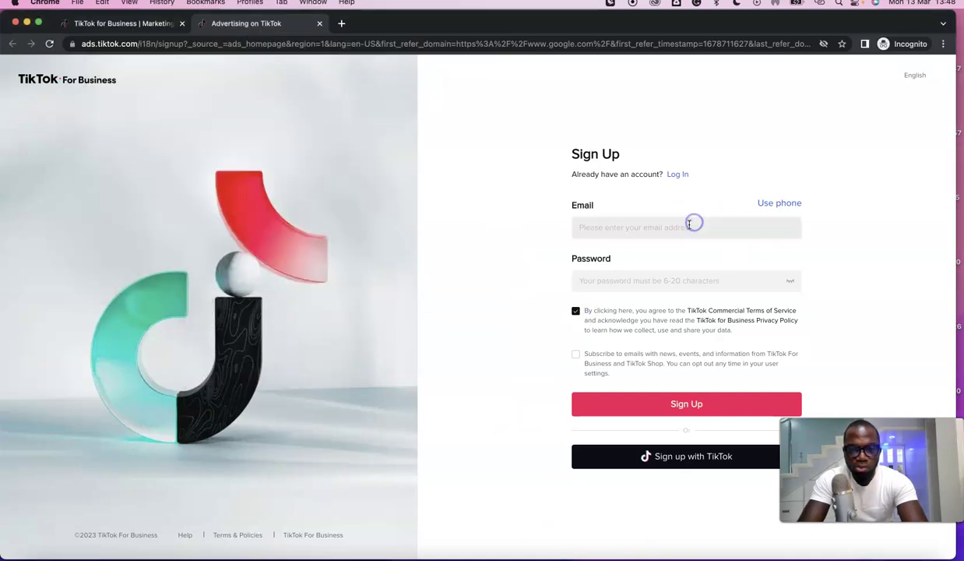
pyautogui.press('super+v')
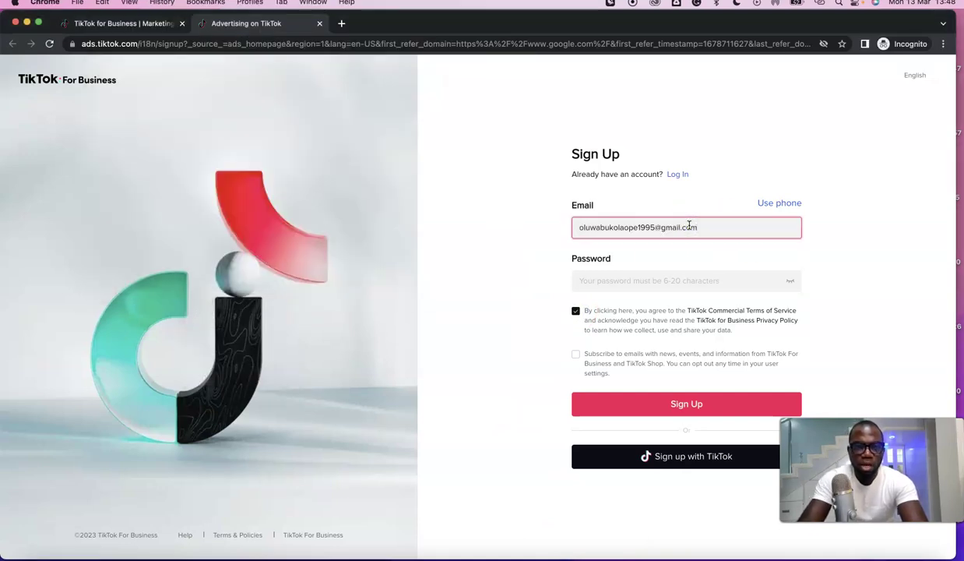
pyautogui.click(637, 280)
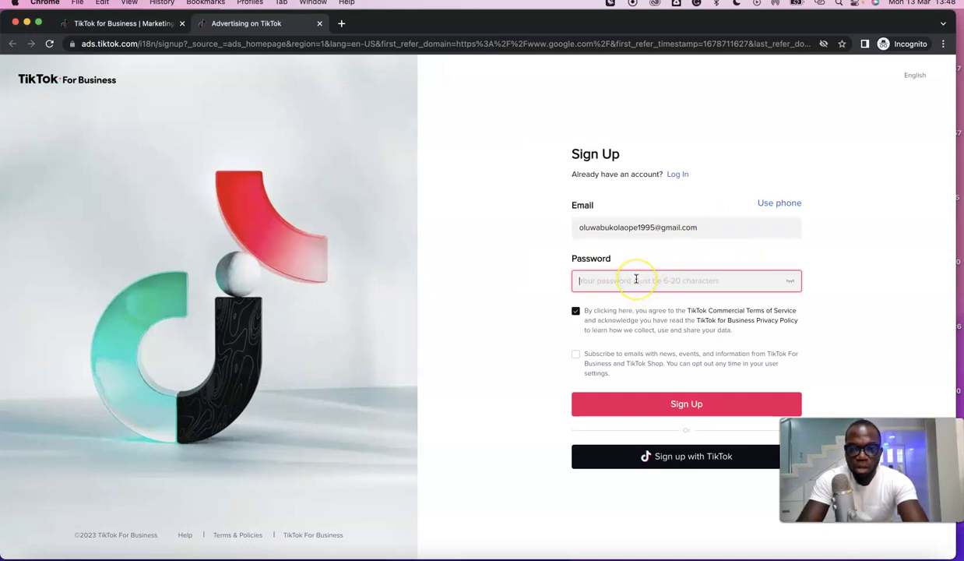
pyautogui.press('super+v')
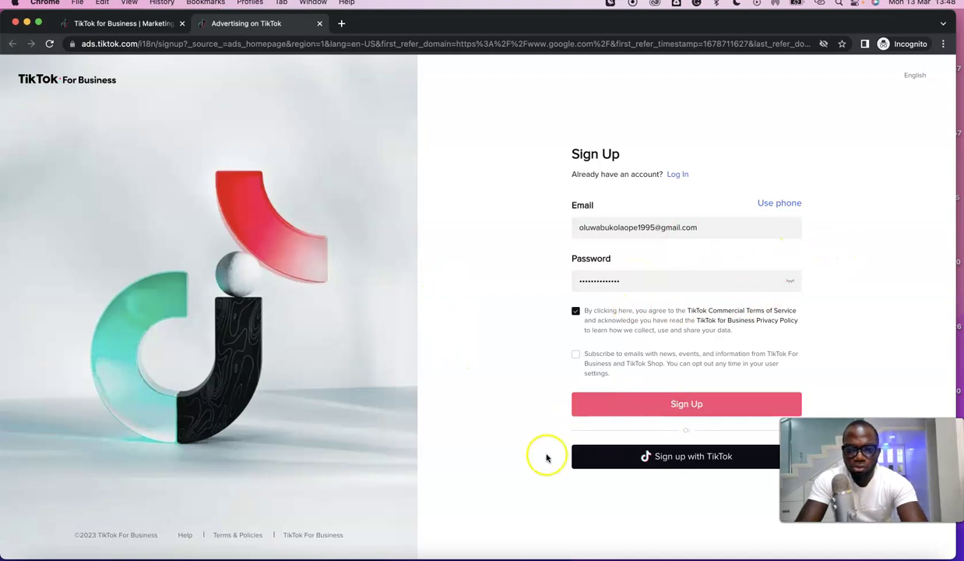
# Step: Submit the sign-up, match the orange and grey G shapes, and minimize the window
pyautogui.click(681, 414)
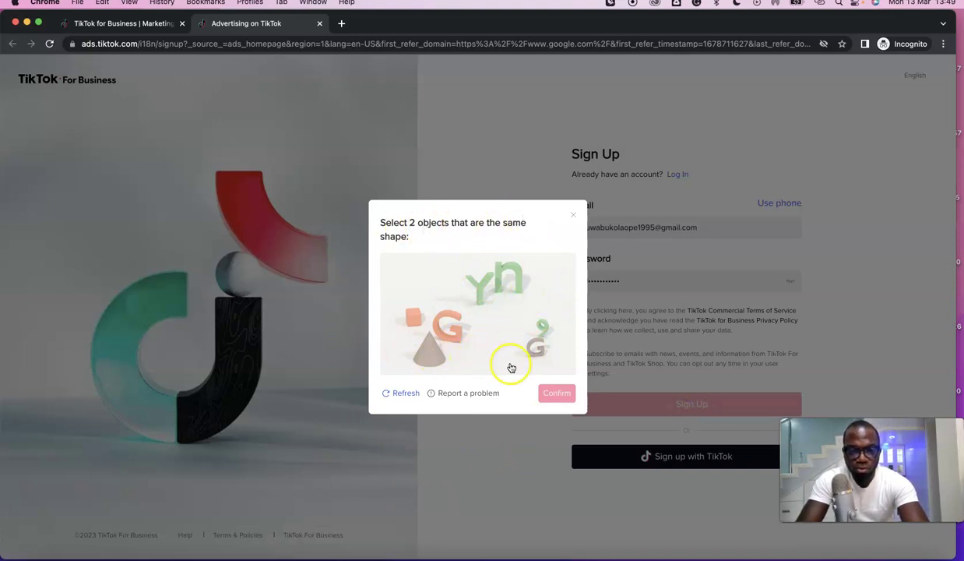
pyautogui.click(454, 326)
pyautogui.click(536, 348)
pyautogui.click(553, 394)
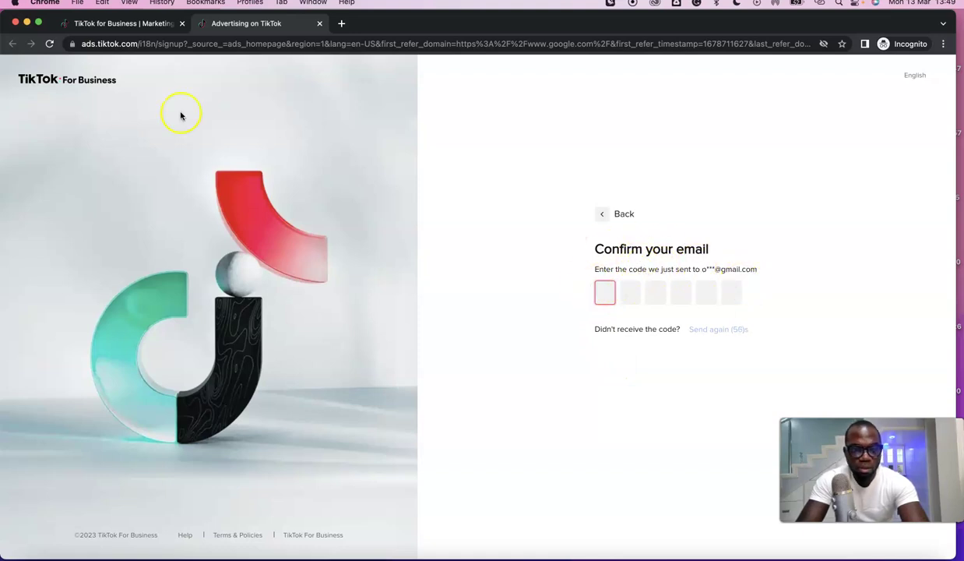
pyautogui.click(26, 23)
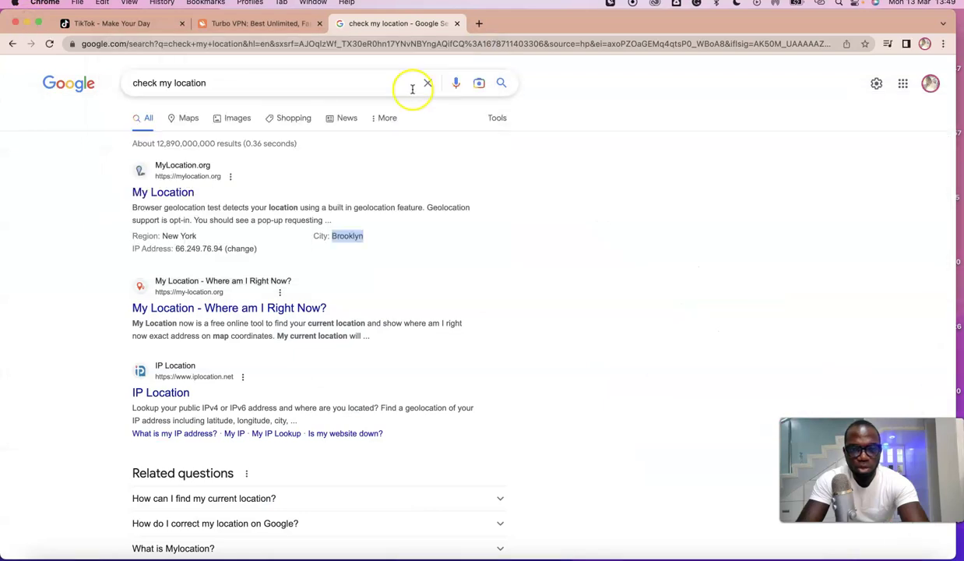
# Step: Open the TikTok for Business verification email in Gmail and copy its code
pyautogui.click(903, 83)
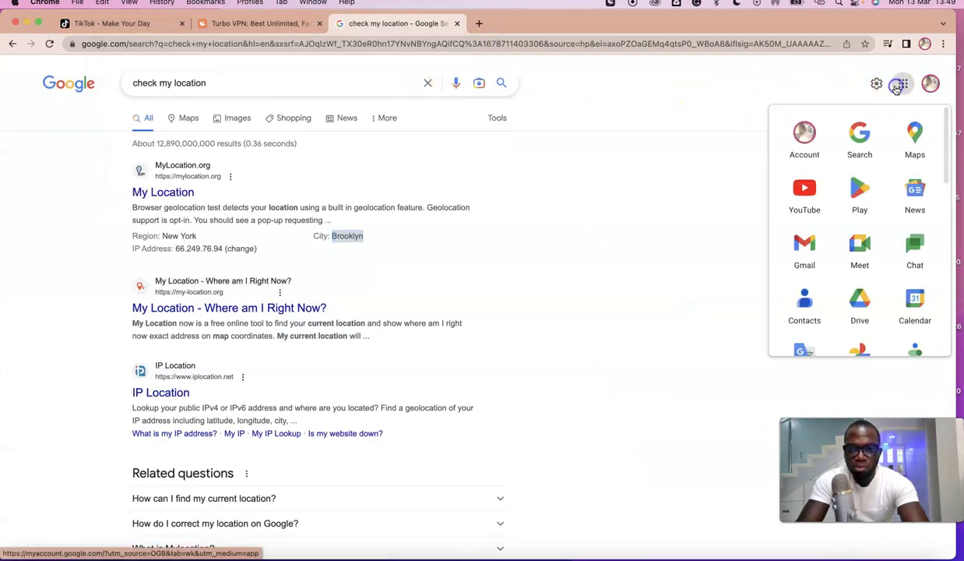
pyautogui.click(797, 238)
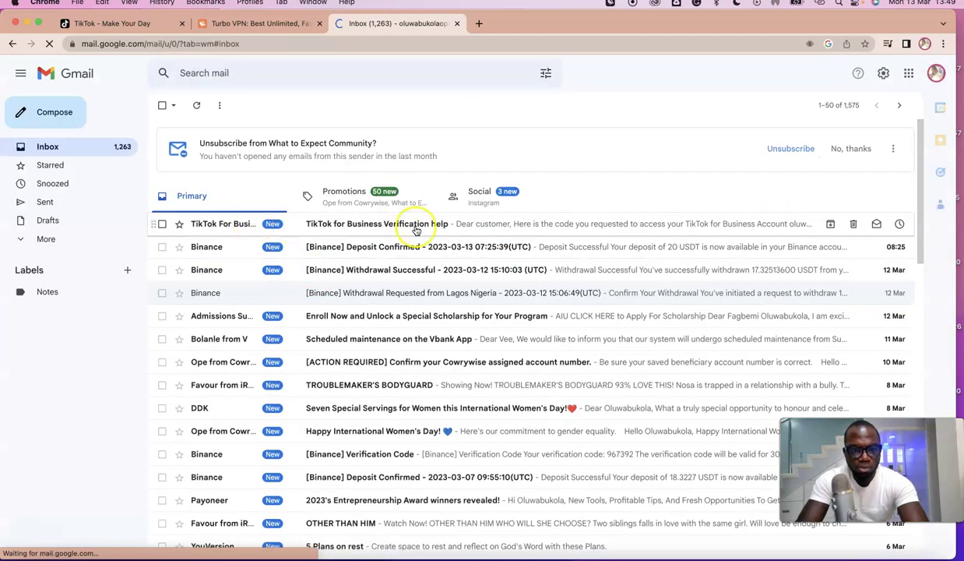
pyautogui.click(416, 226)
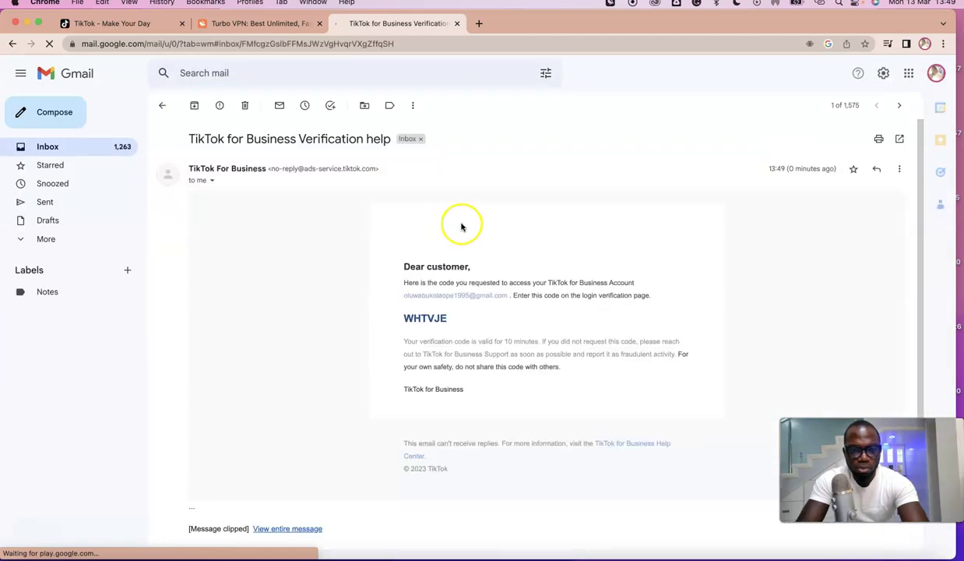
pyautogui.rightClick(424, 319)
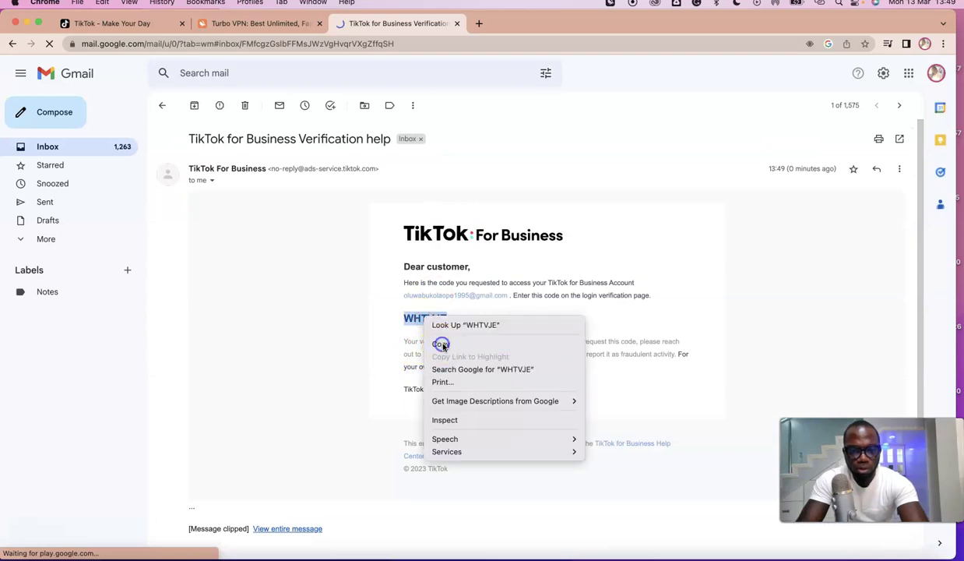
pyautogui.click(441, 342)
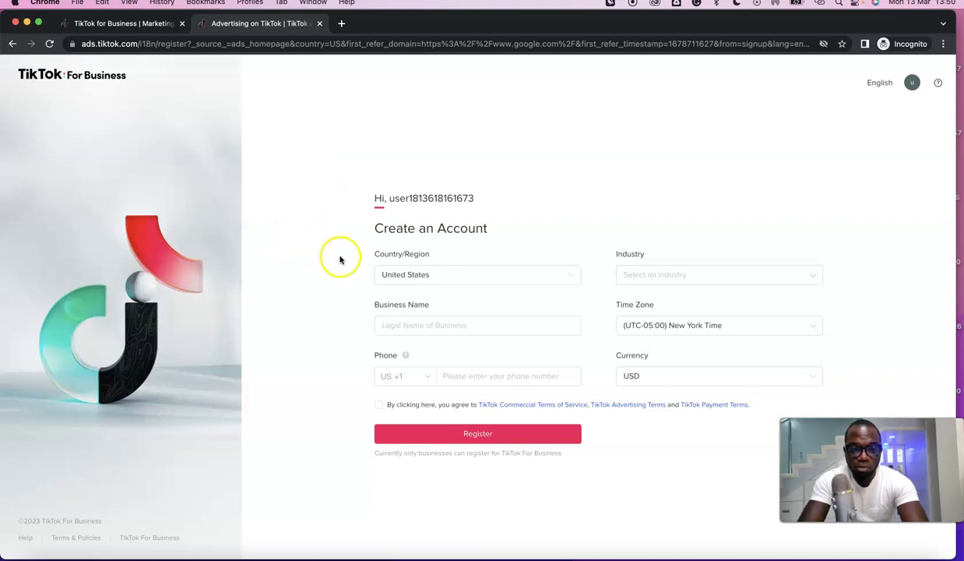
# Step: Enter the business name on the form, then bring up the phone number in the notes file
pyautogui.click(387, 324)
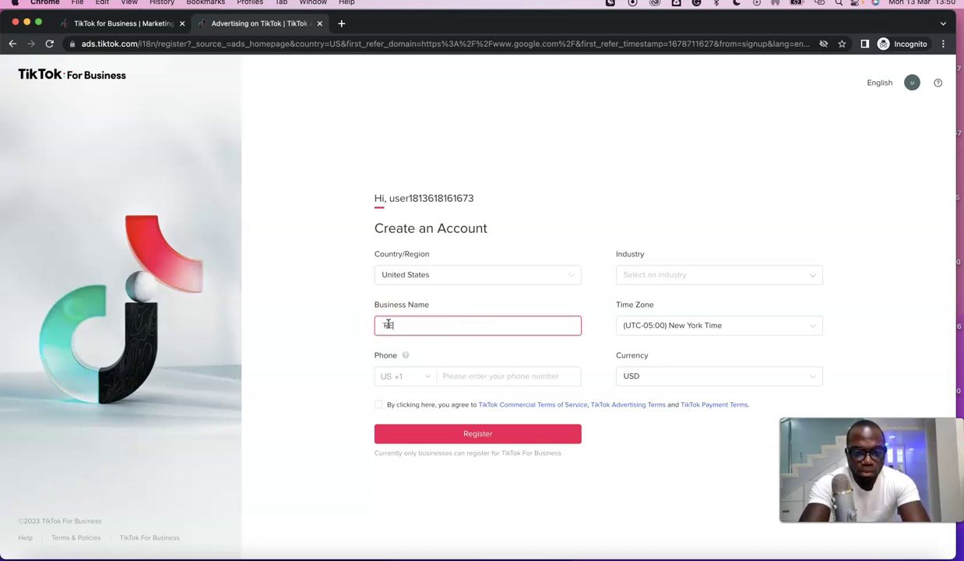
pyautogui.write('Re')
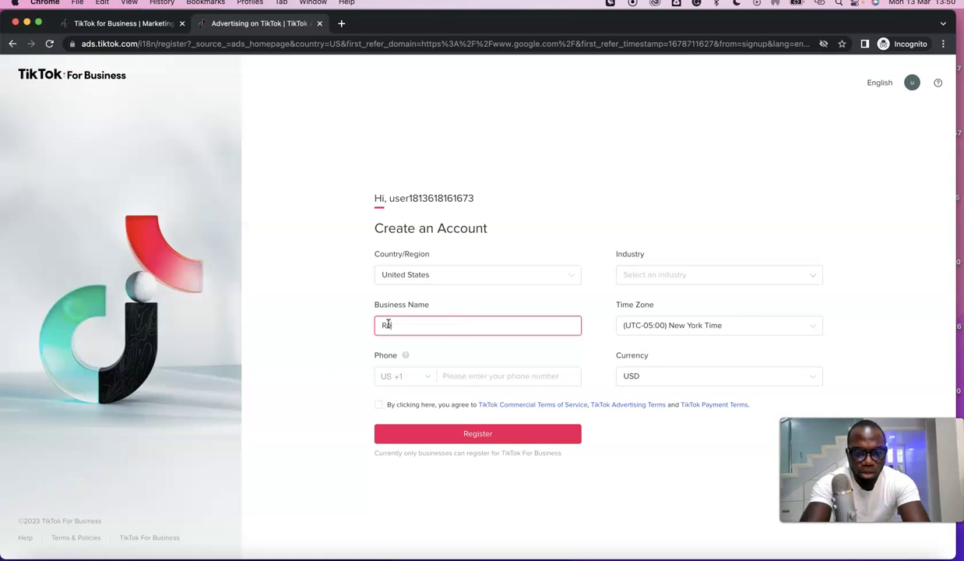
pyautogui.write('gina')
pyautogui.click(333, 349)
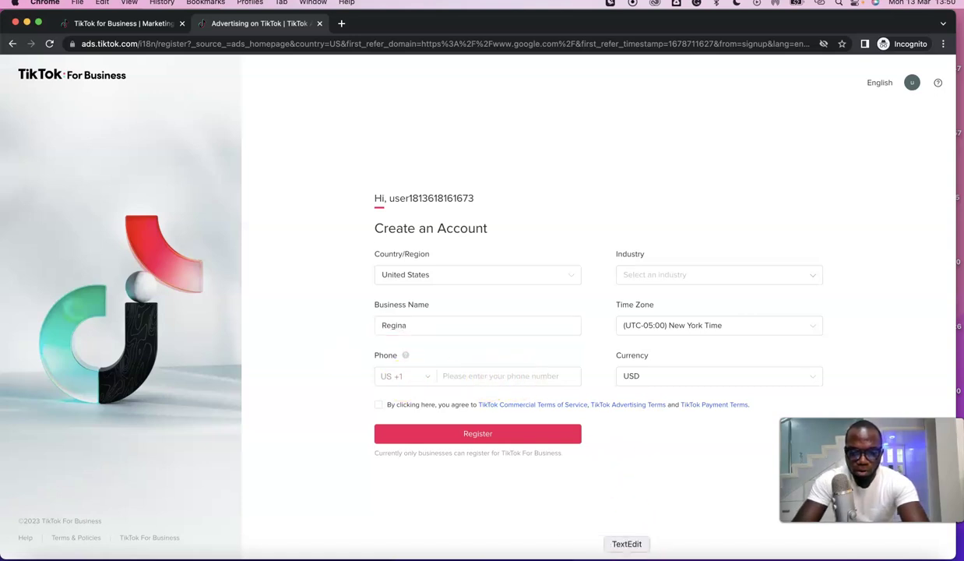
pyautogui.click(627, 555)
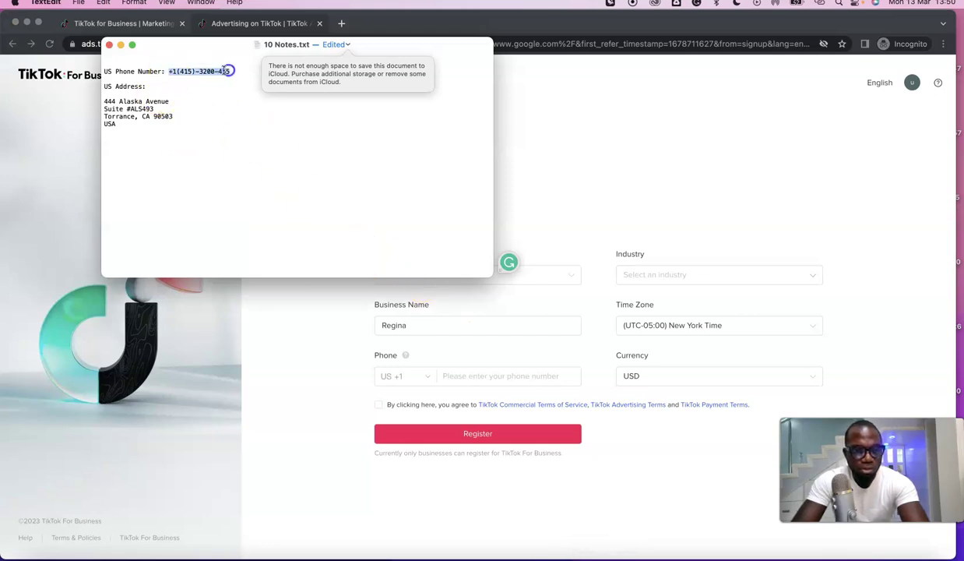
pyautogui.rightClick(226, 70)
# Step: Copy the US phone number and enter it as ten plain digits in the Phone field
pyautogui.click(268, 217)
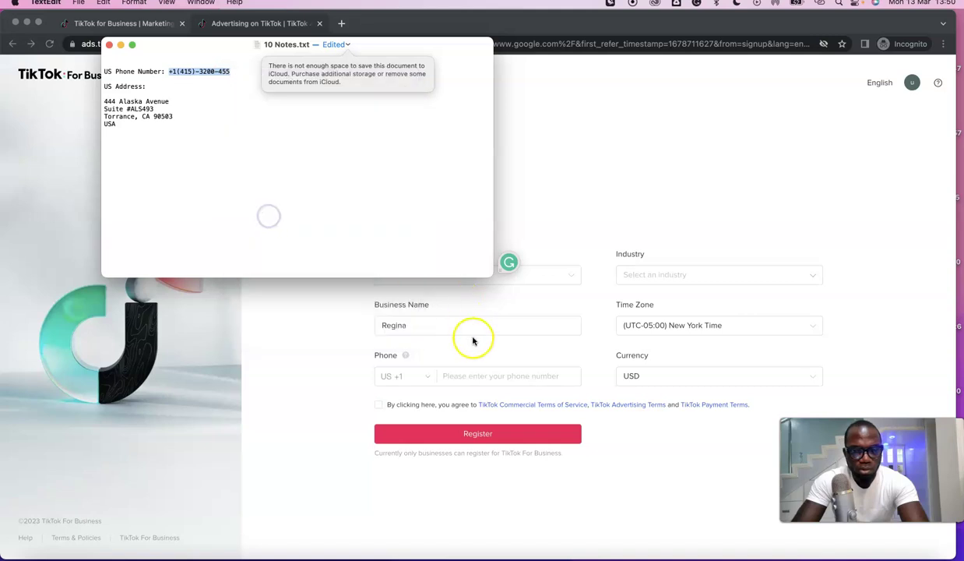
pyautogui.click(465, 377)
pyautogui.press('super+v')
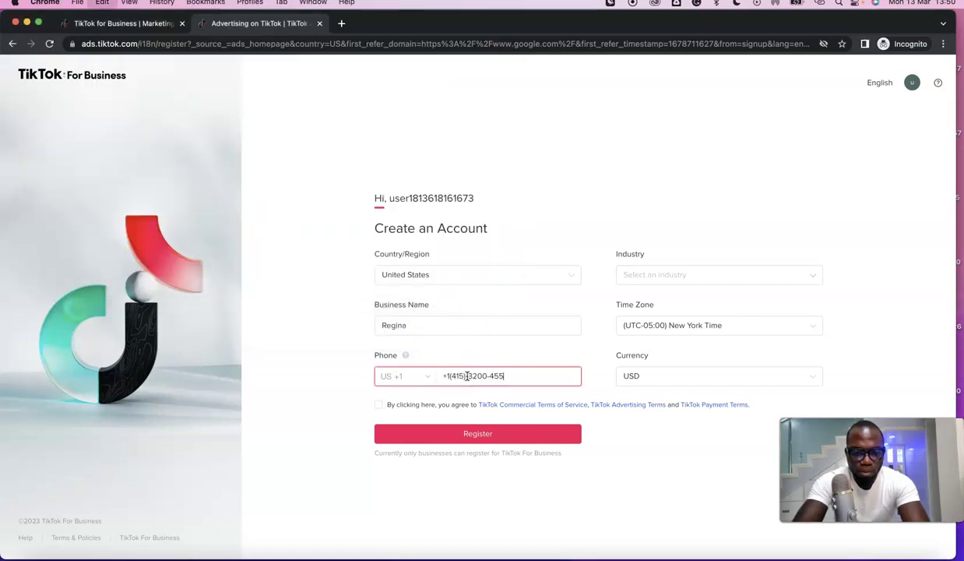
pyautogui.click(349, 379)
pyautogui.click(451, 375)
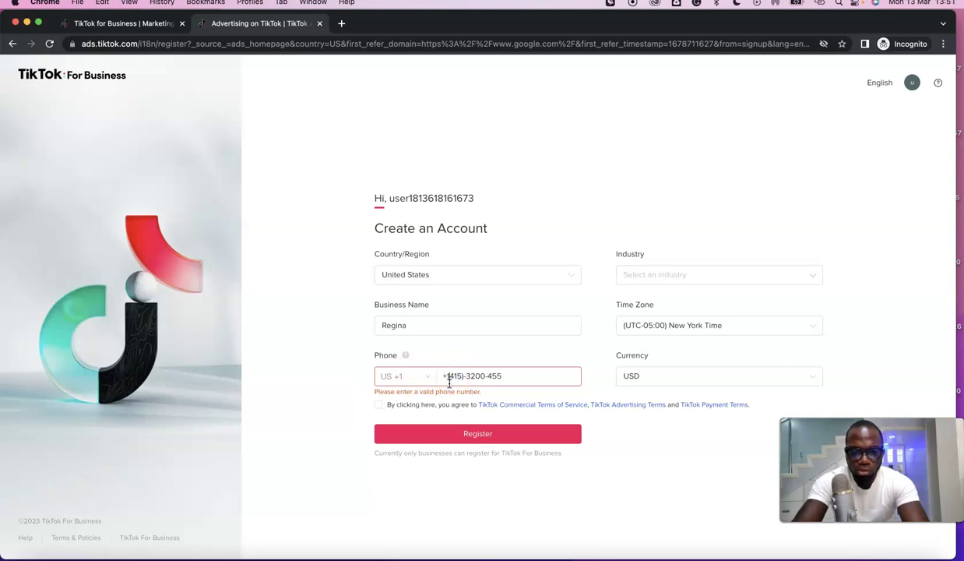
pyautogui.press('super+a')
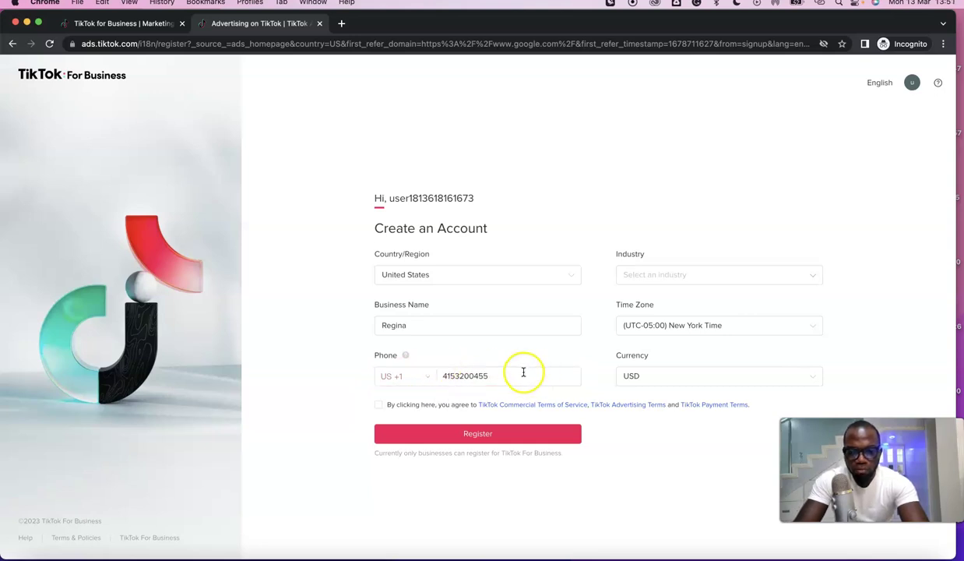
# Step: Choose Cosmetics & Personal Care under E-commerce as the account's industry
pyautogui.click(810, 277)
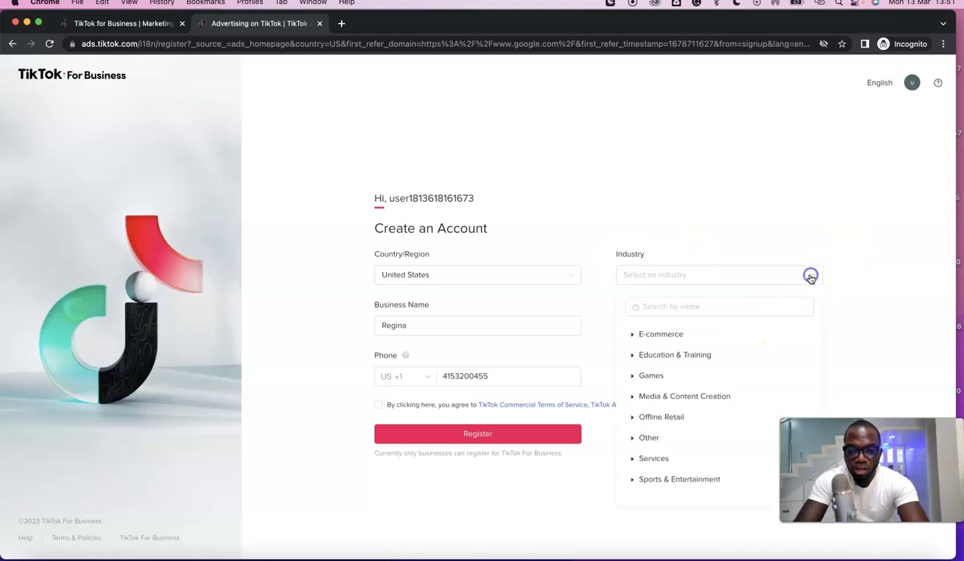
pyautogui.click(667, 336)
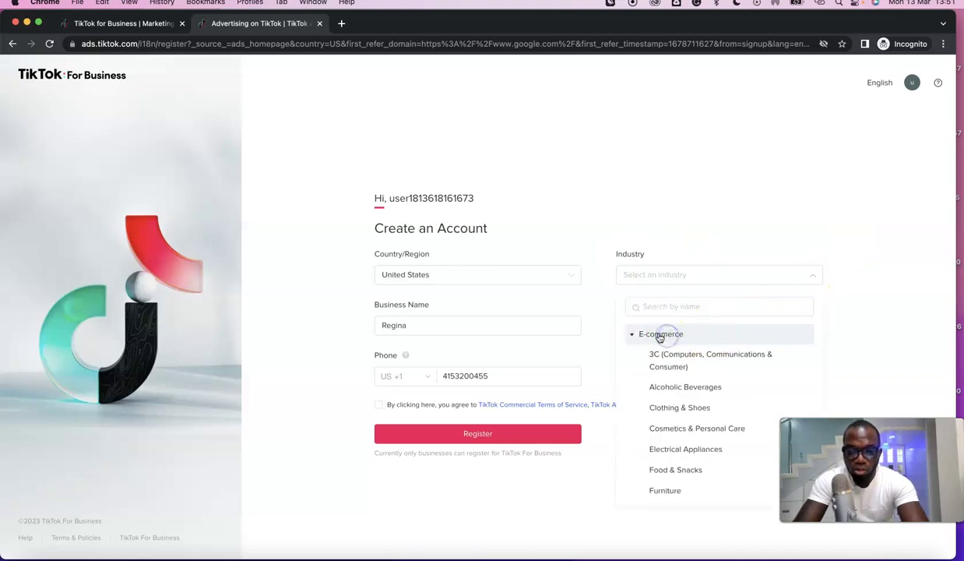
pyautogui.scroll(-2, 684, 403)
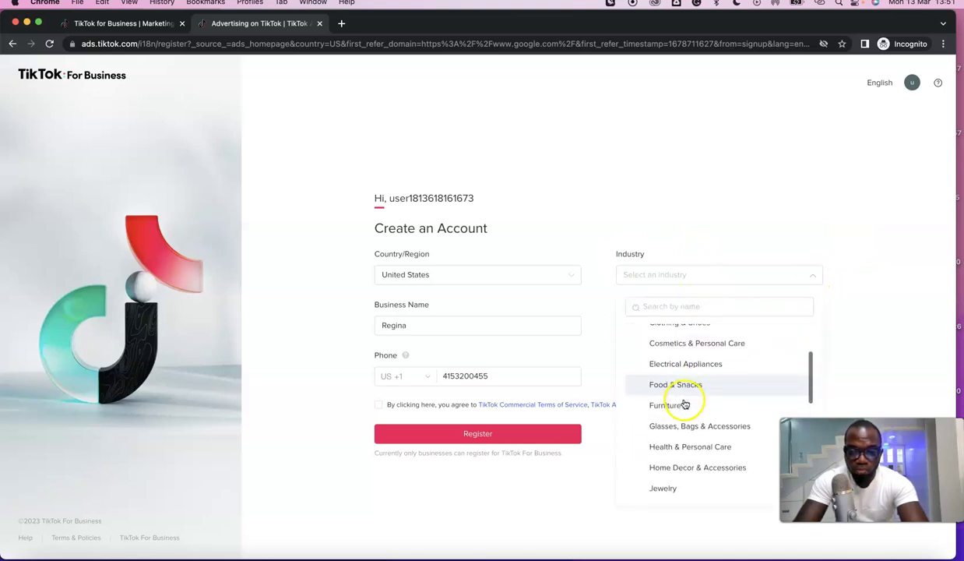
pyautogui.click(685, 344)
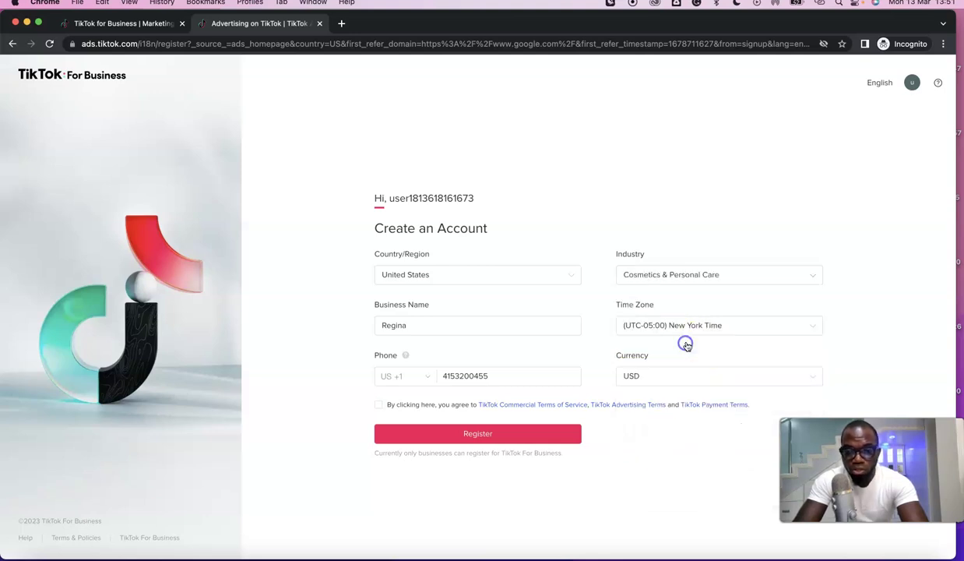
pyautogui.click(642, 282)
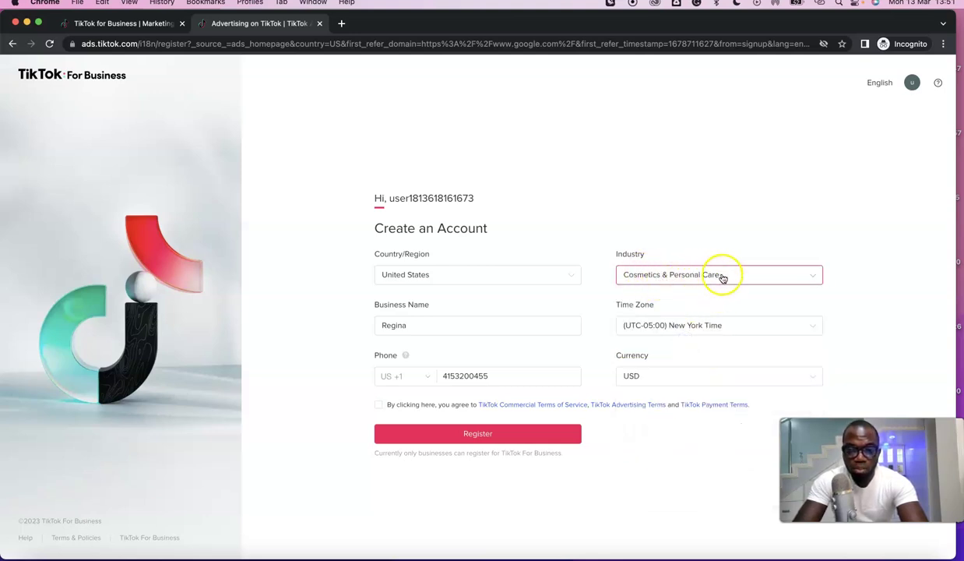
pyautogui.click(749, 280)
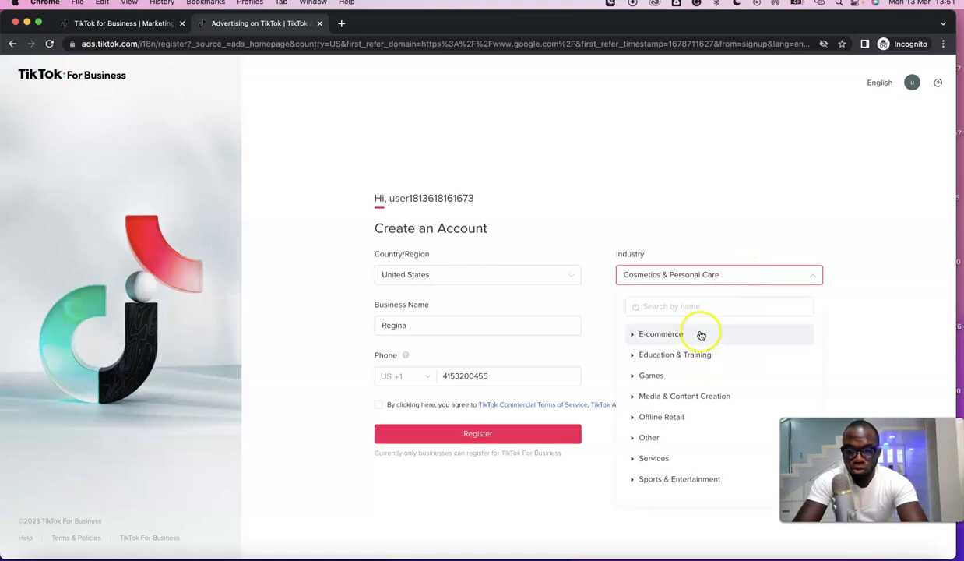
pyautogui.scroll(-2, 699, 336)
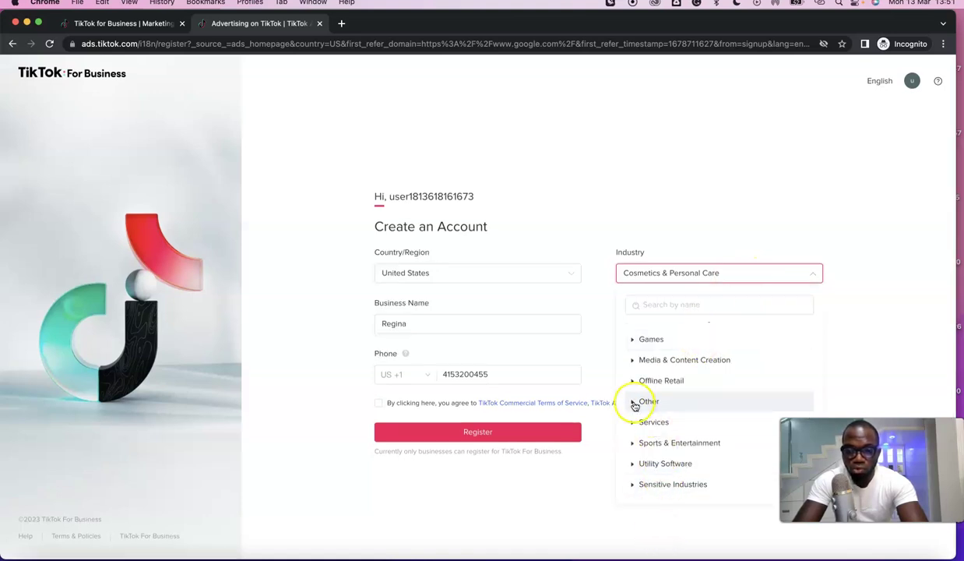
pyautogui.click(857, 290)
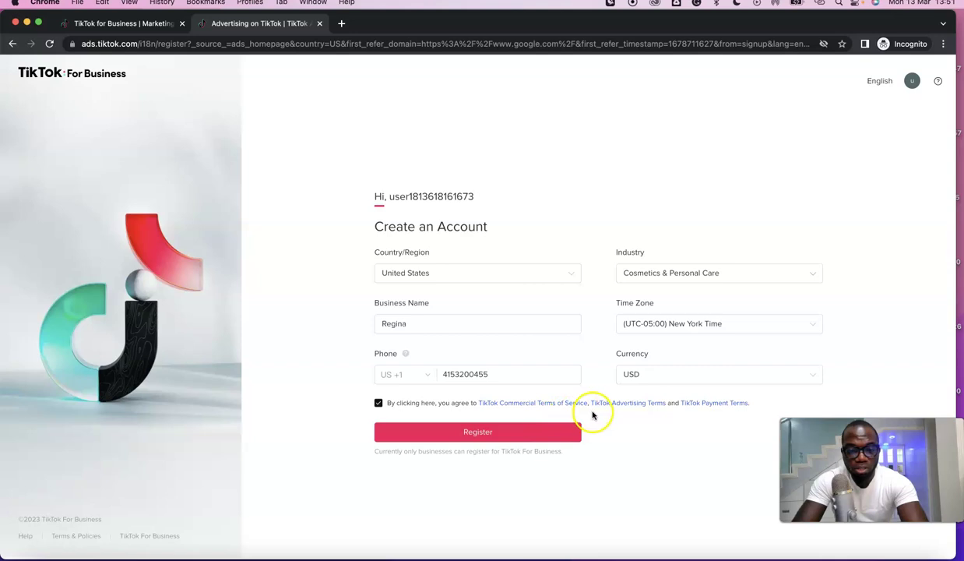
# Step: Register the new account and accept the Anti-Discrimination Ad Policy
pyautogui.click(478, 435)
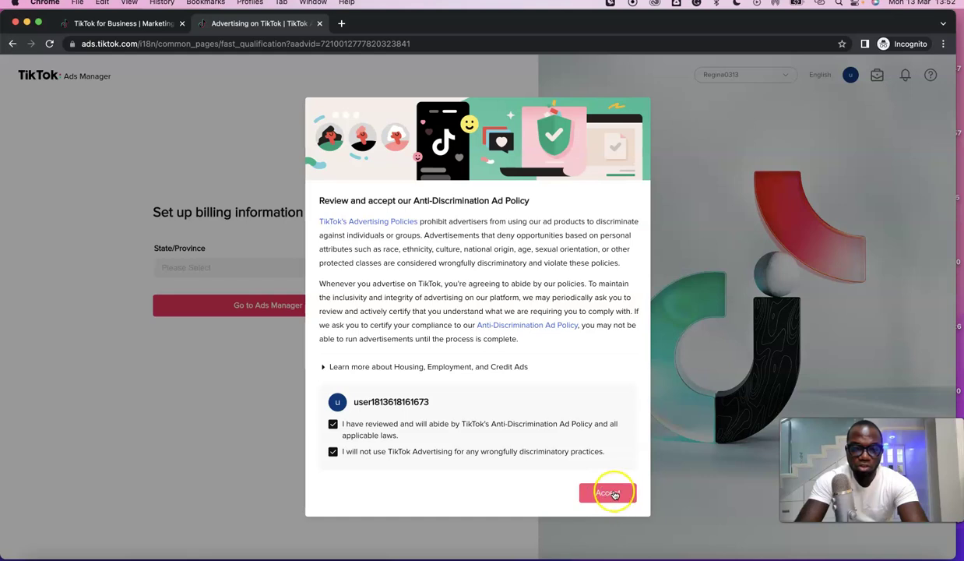
pyautogui.click(611, 493)
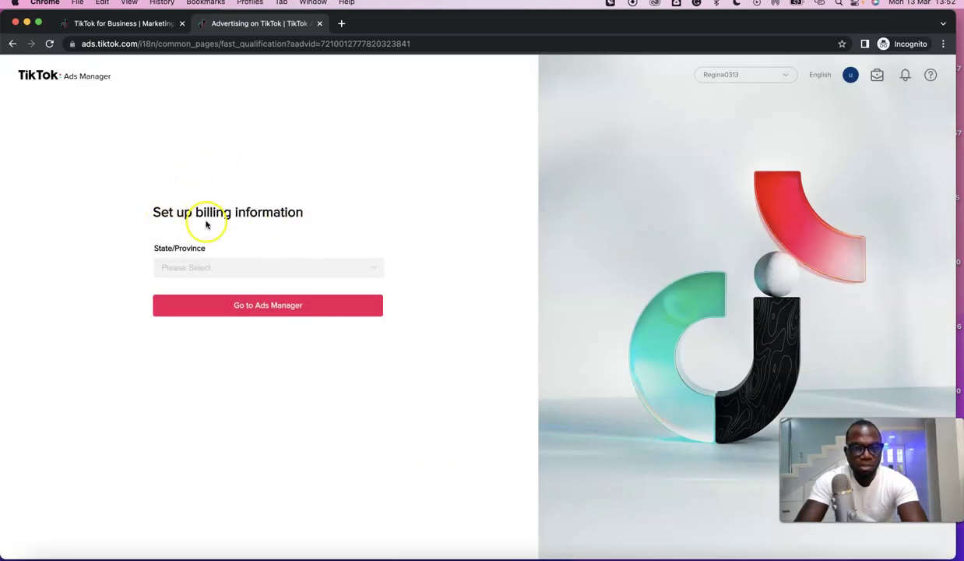
# Step: Select Kentucky as the billing state and continue into Ads Manager
pyautogui.click(266, 308)
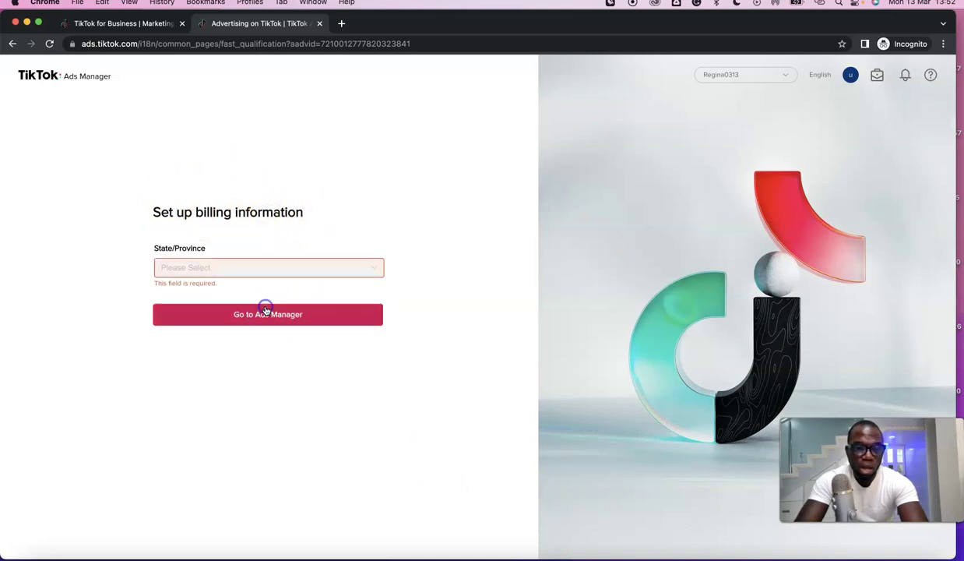
pyautogui.click(254, 268)
pyautogui.scroll(-3, 254, 302)
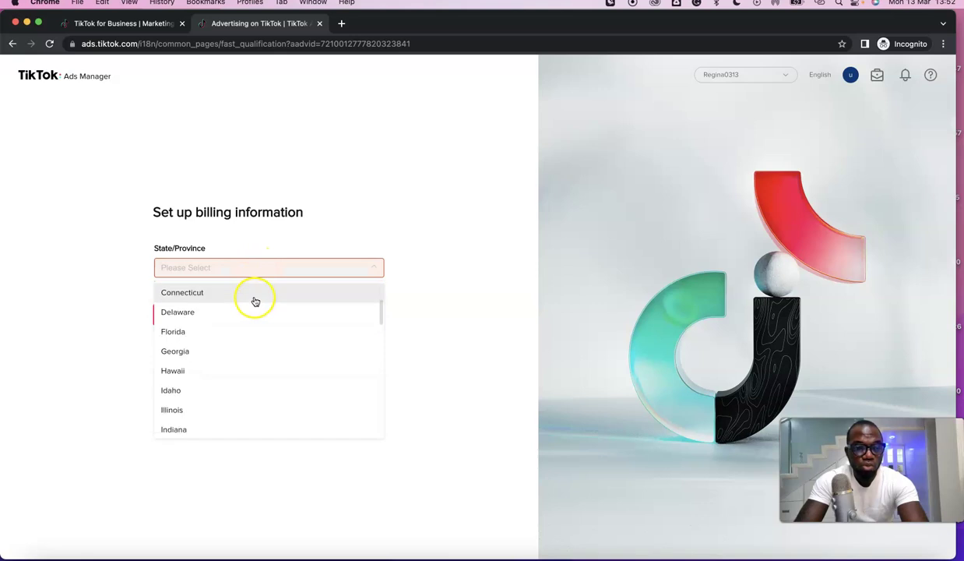
pyautogui.click(327, 232)
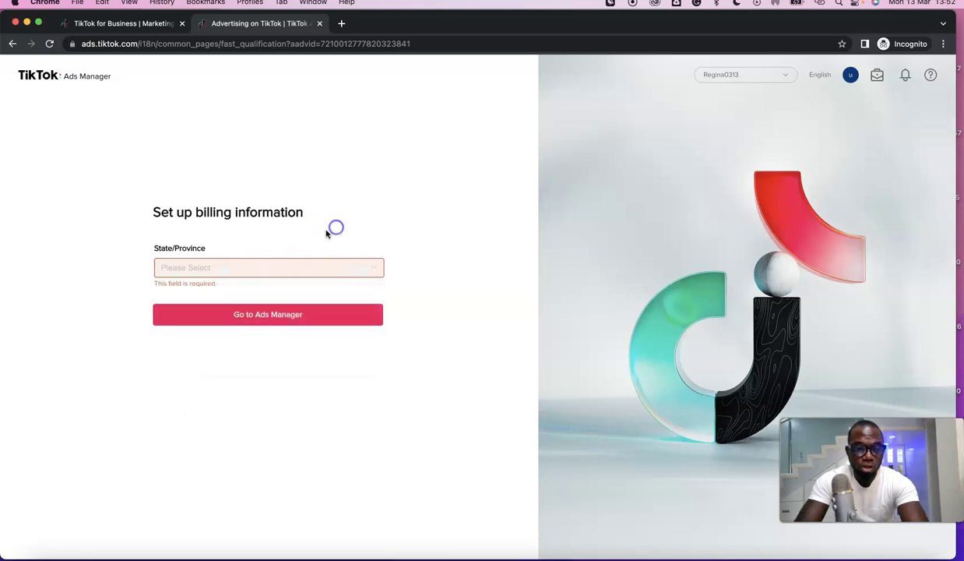
pyautogui.click(268, 271)
pyautogui.click(249, 268)
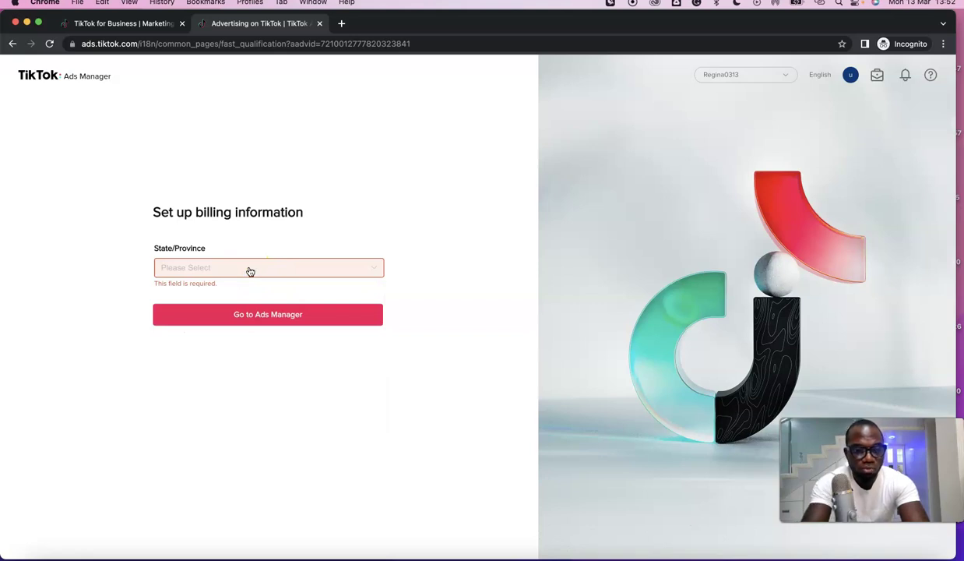
pyautogui.click(249, 269)
pyautogui.scroll(-3, 223, 333)
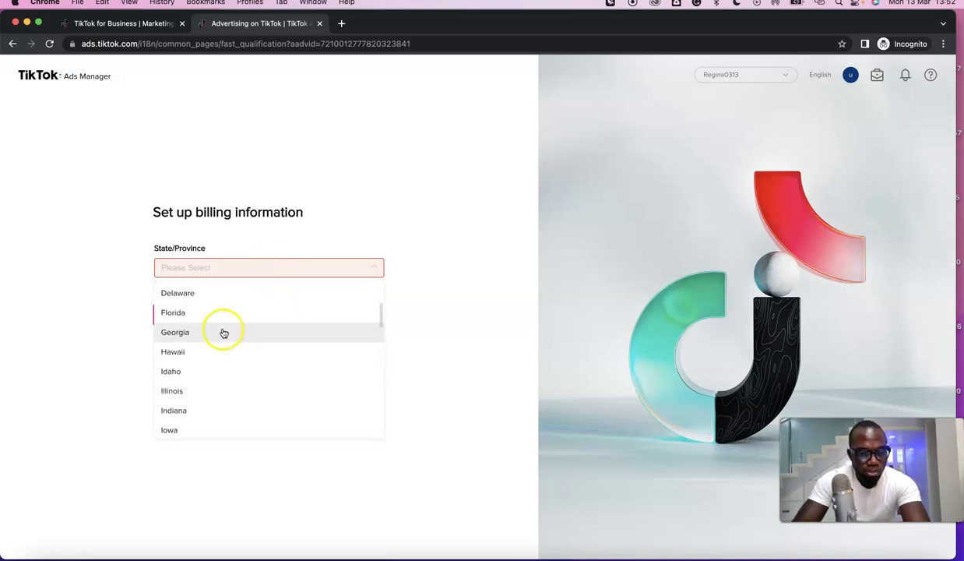
pyautogui.scroll(-3, 222, 384)
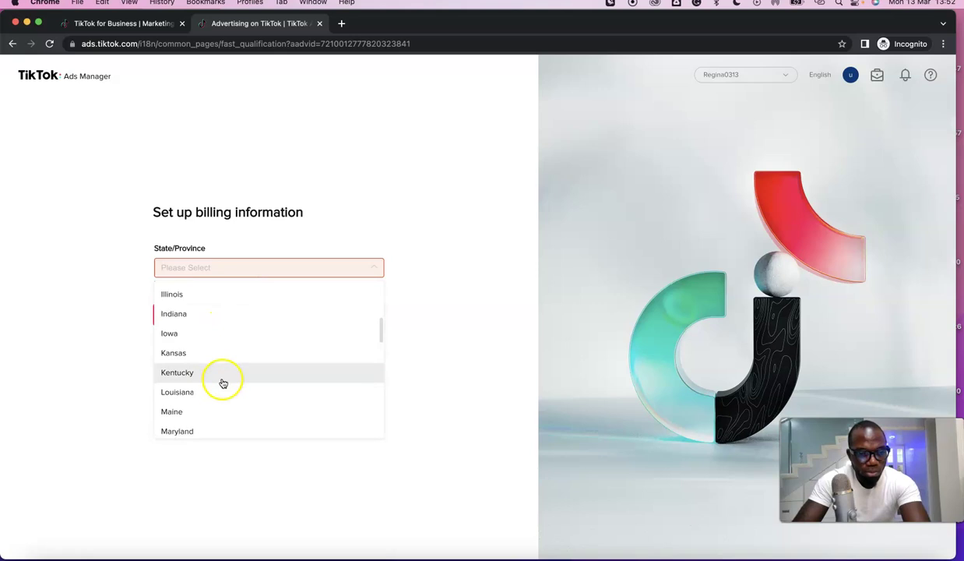
pyautogui.click(211, 352)
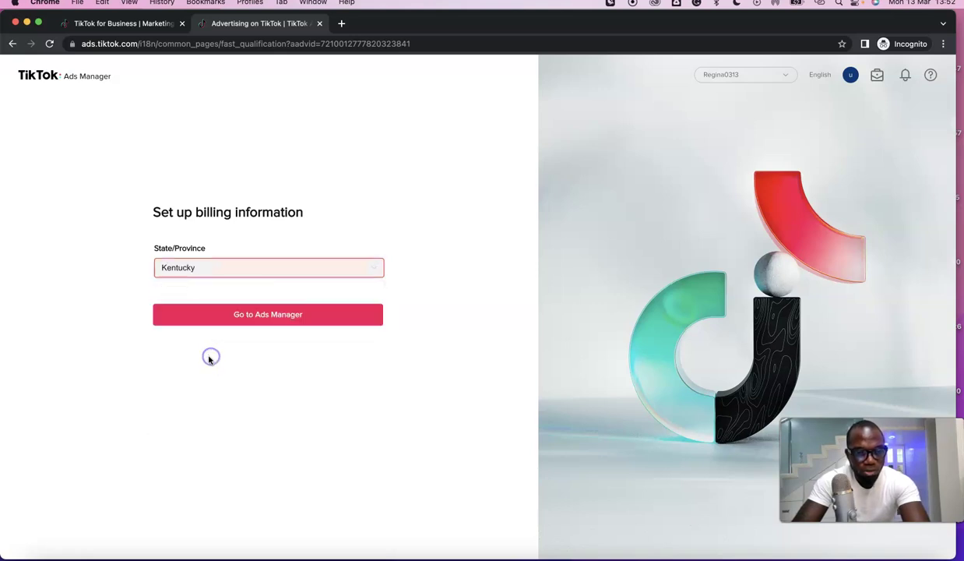
pyautogui.click(245, 312)
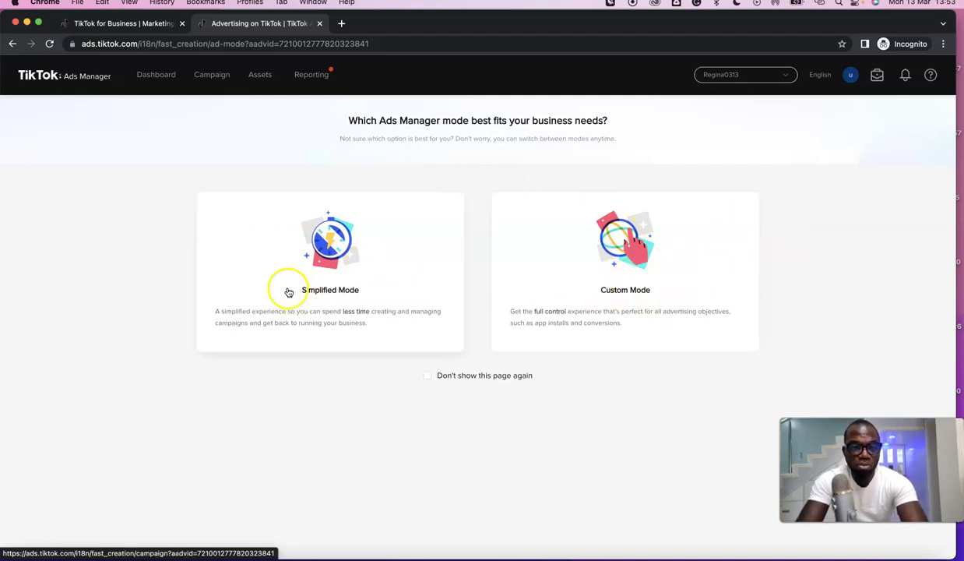
# Step: Go to the Dashboard and open the account's Payment Summary page
pyautogui.click(165, 78)
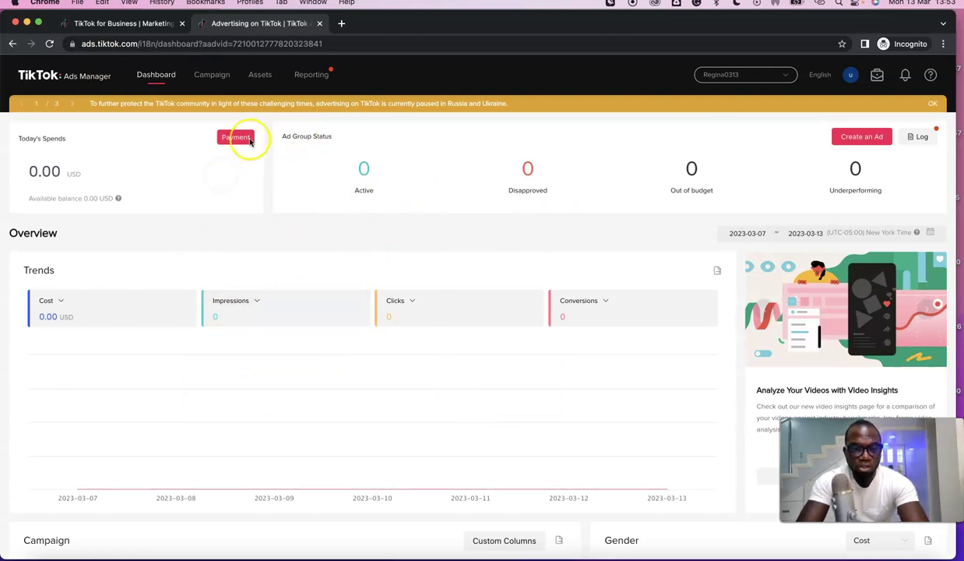
pyautogui.click(237, 138)
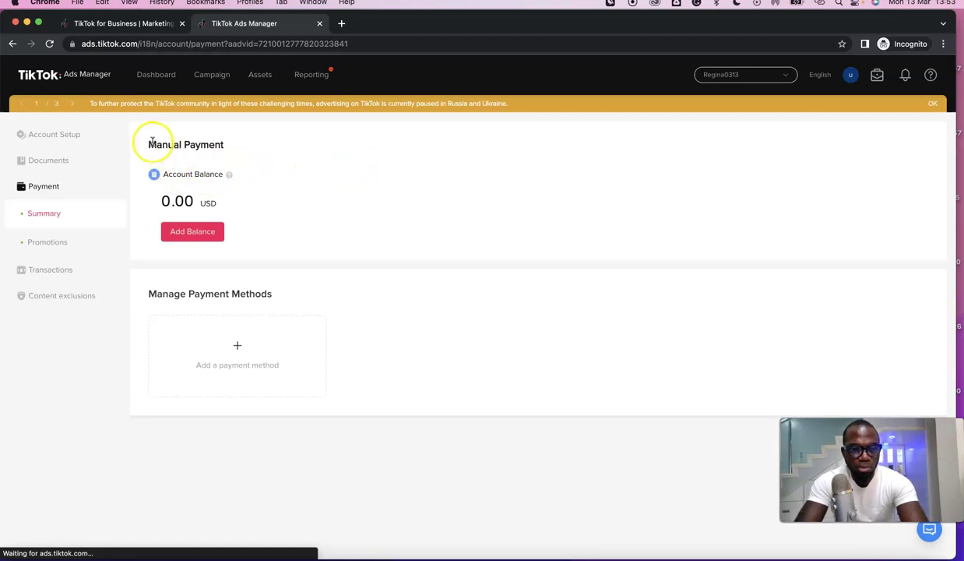
# Step: Review the PayPal, card and Venmo payment options without adding one, then launch Business Center
pyautogui.moveTo(151, 143); pyautogui.dragTo(223, 141)
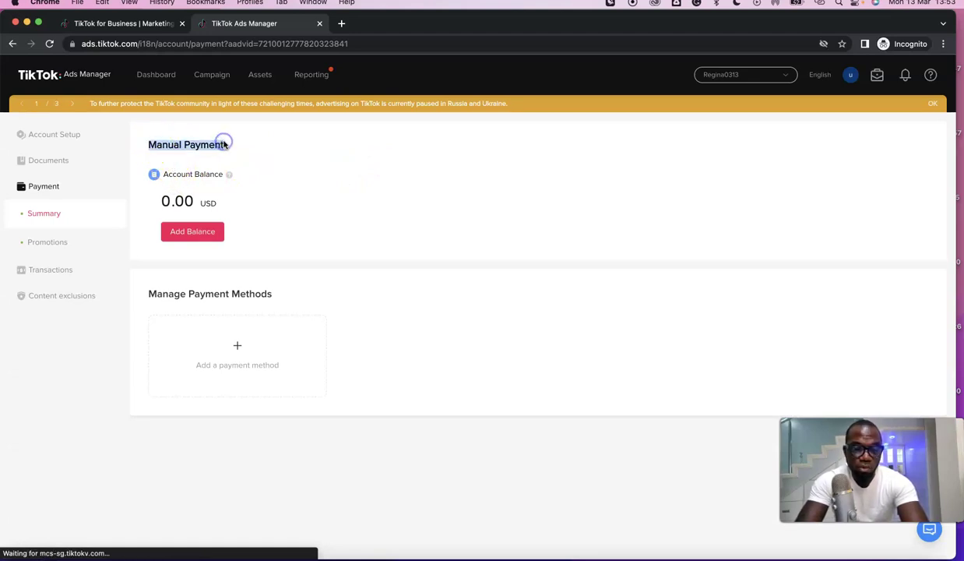
pyautogui.moveTo(144, 162); pyautogui.dragTo(253, 155)
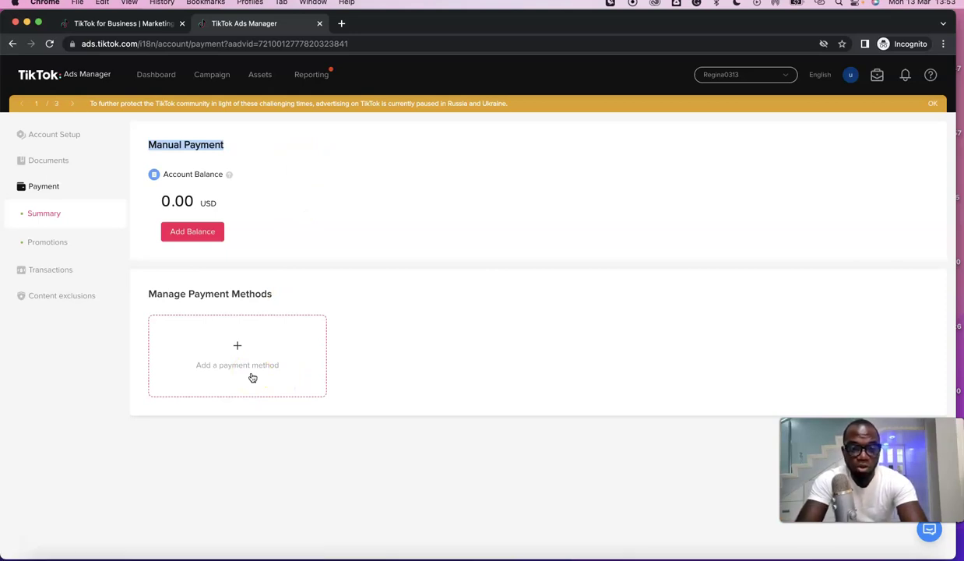
pyautogui.click(260, 348)
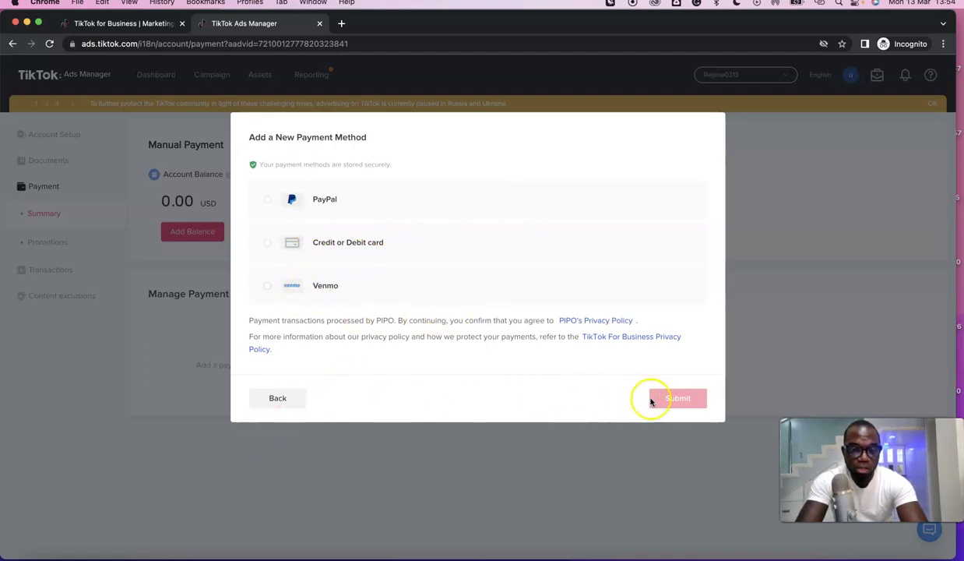
pyautogui.click(278, 401)
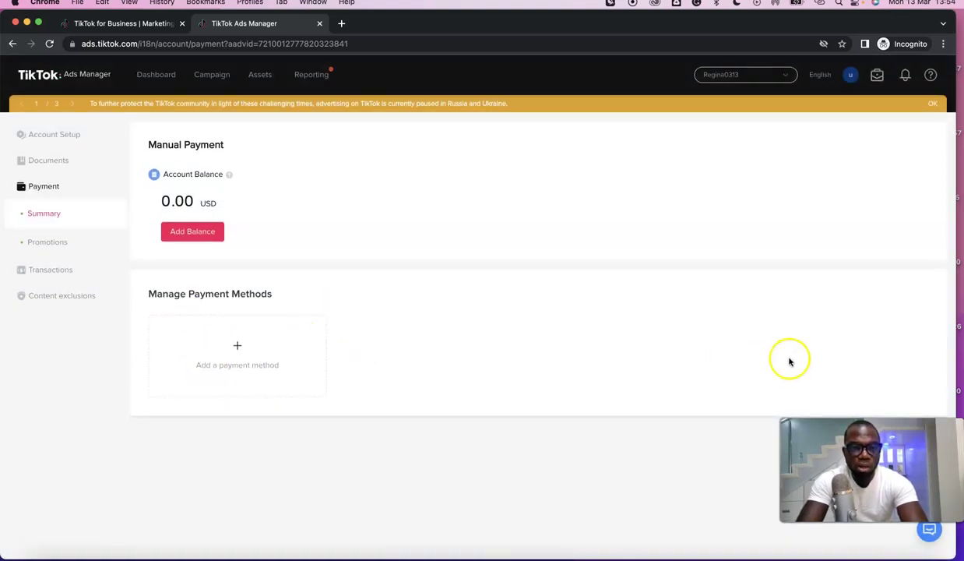
pyautogui.click(878, 76)
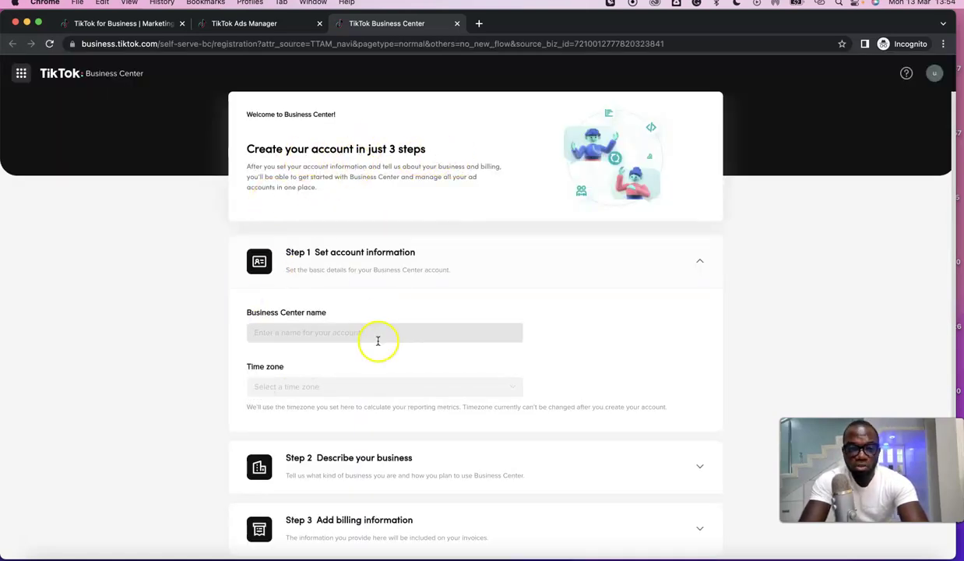
# Step: Check the Describe your business step, leave Add billing information expanded, and bring up the account menu
pyautogui.click(324, 333)
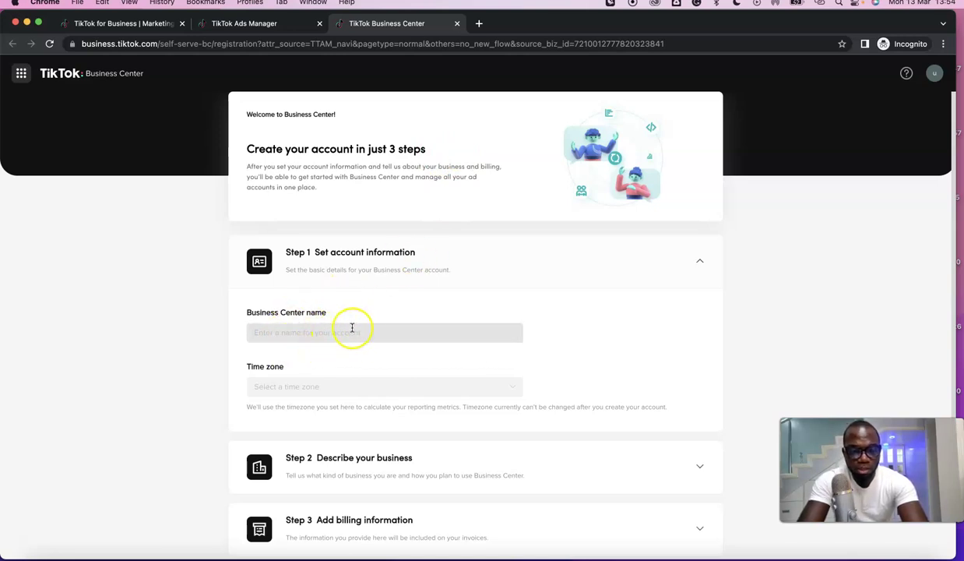
pyautogui.scroll(-1, 343, 350)
pyautogui.scroll(-2, 366, 355)
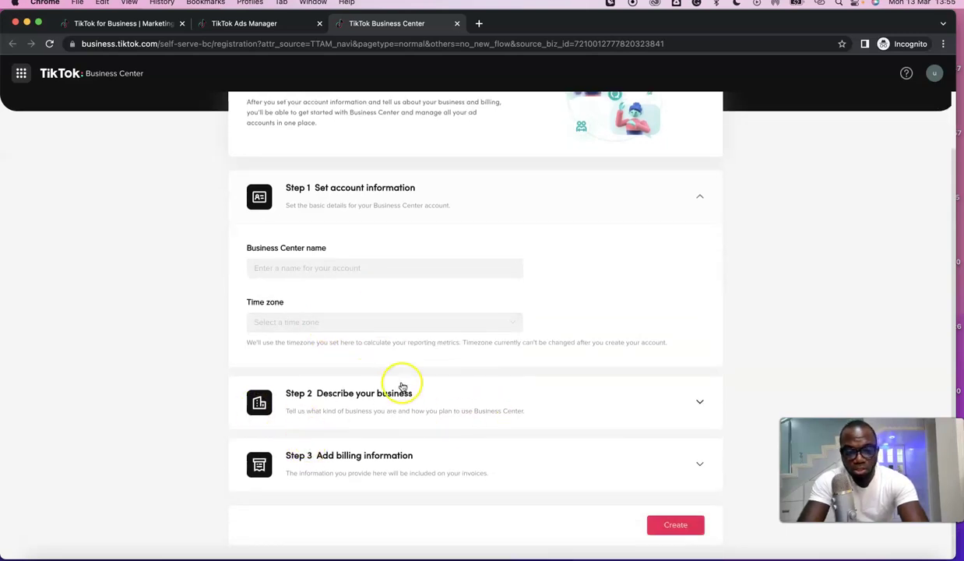
pyautogui.click(703, 403)
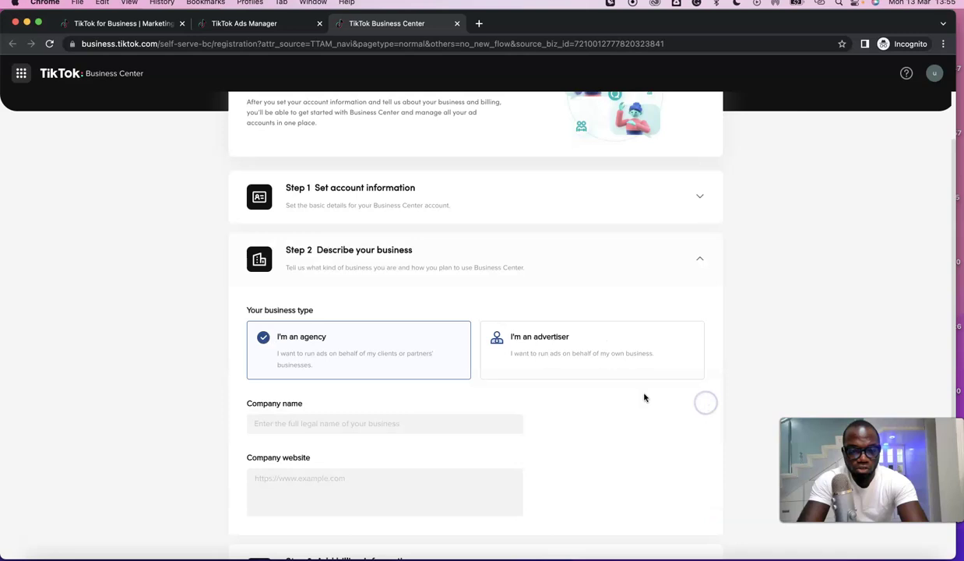
pyautogui.click(701, 263)
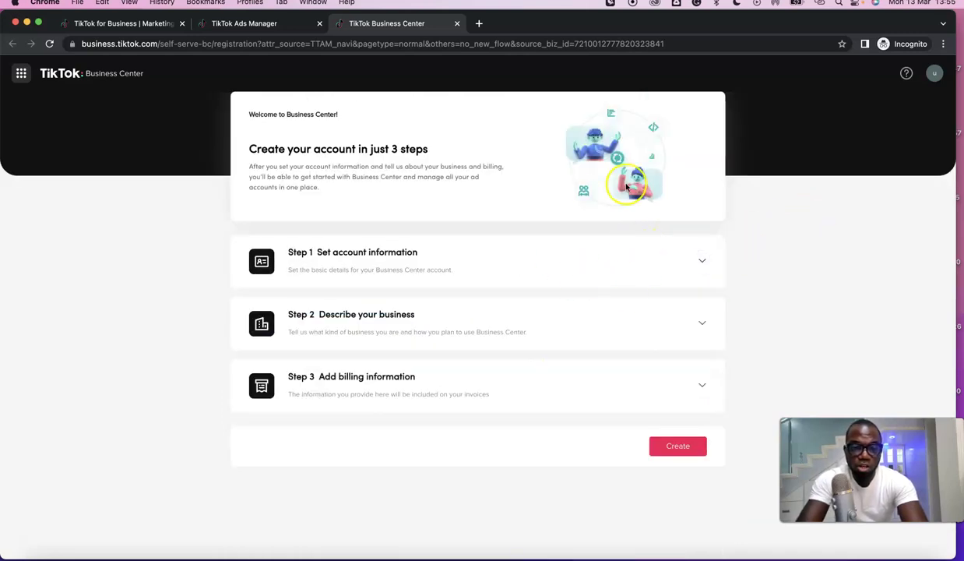
pyautogui.click(700, 387)
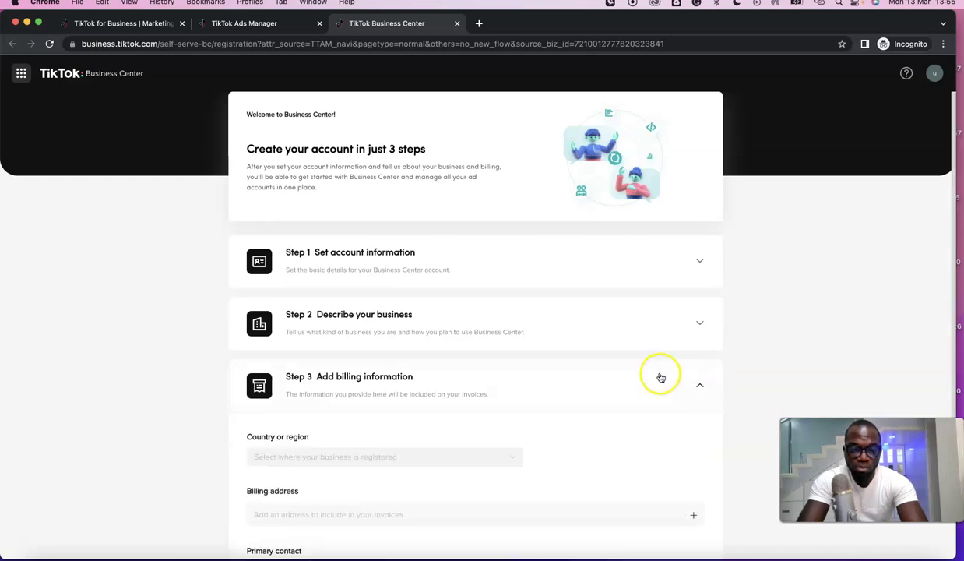
pyautogui.scroll(-5, 660, 378)
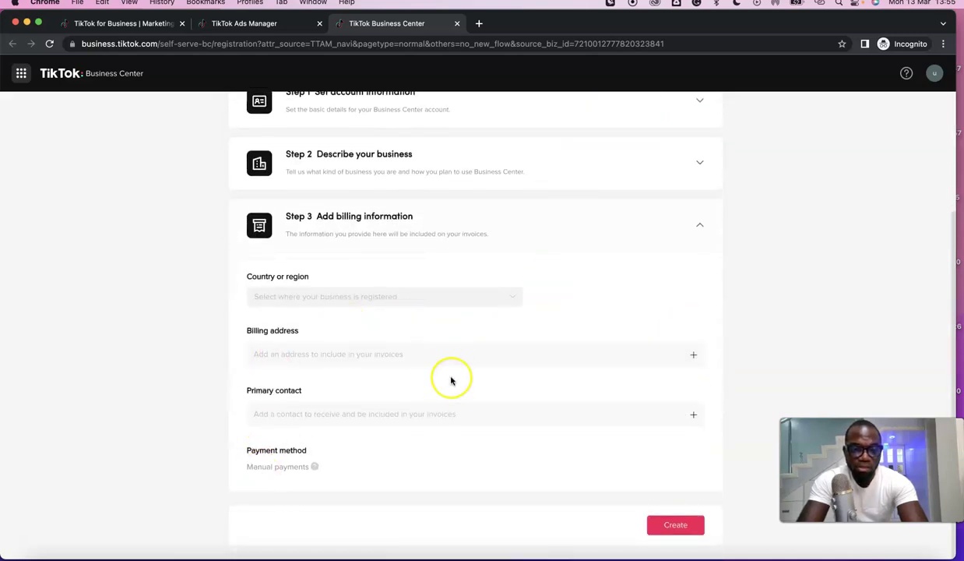
pyautogui.scroll(5, 450, 381)
pyautogui.click(934, 73)
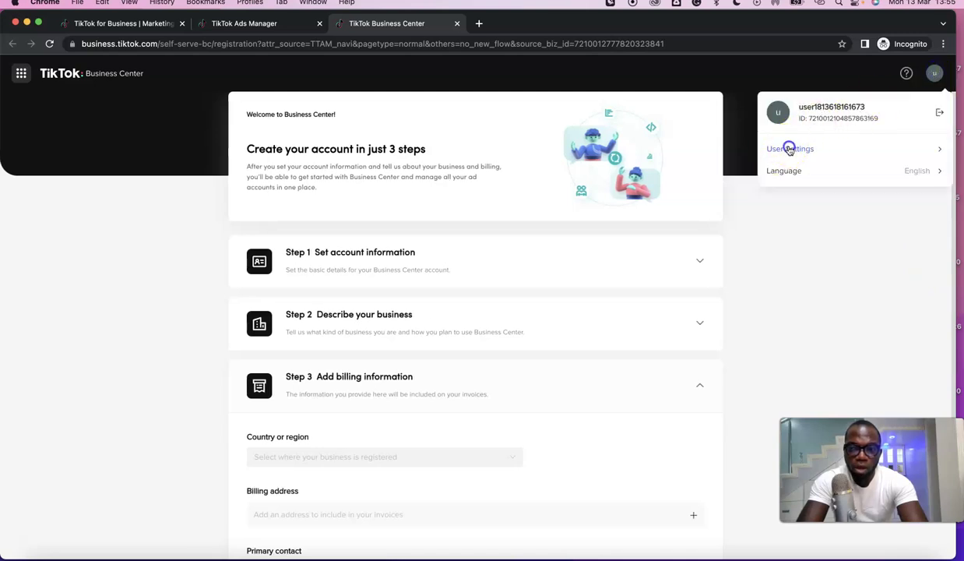
# Step: Open User Settings and review the Personal Info profile details and password section
pyautogui.click(789, 149)
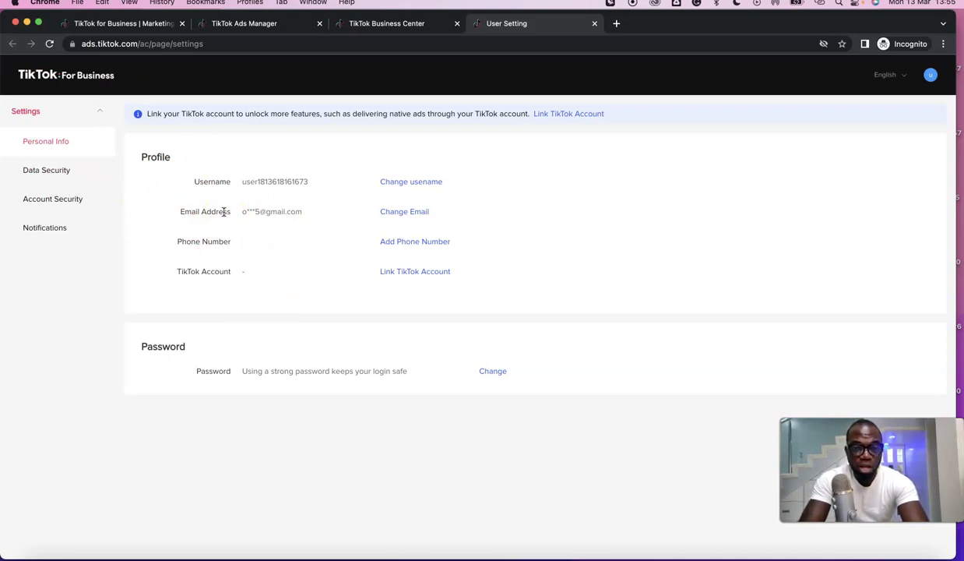
pyautogui.click(69, 173)
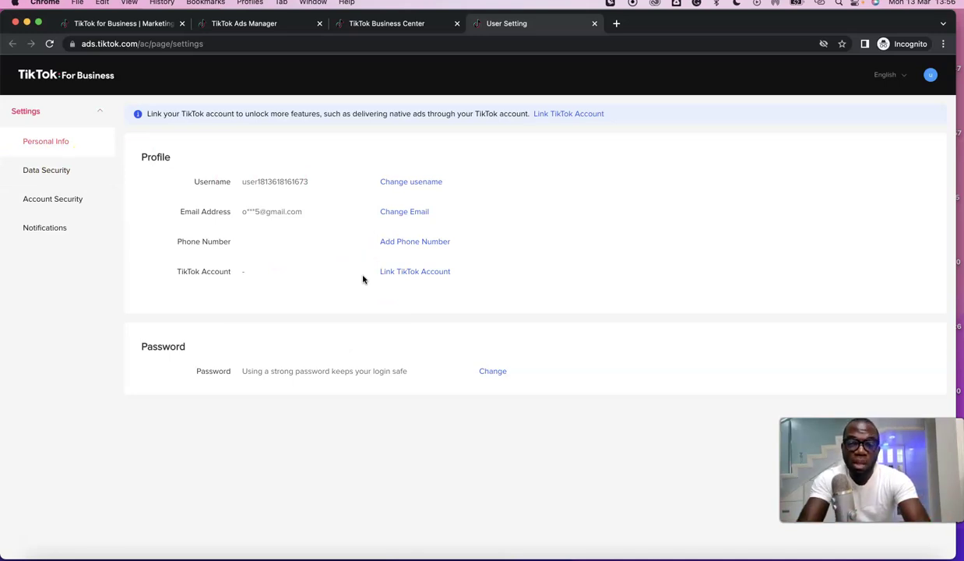
pyautogui.click(151, 489)
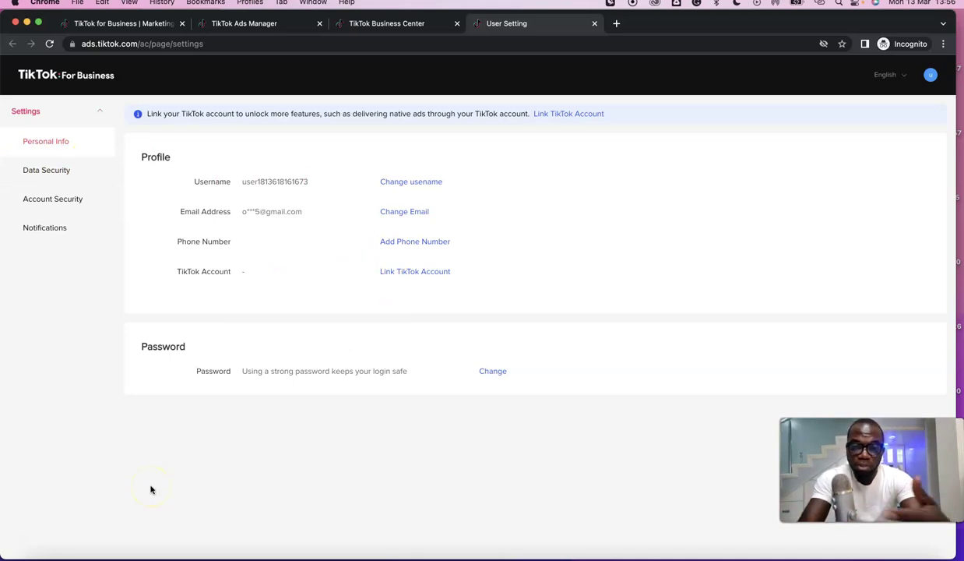